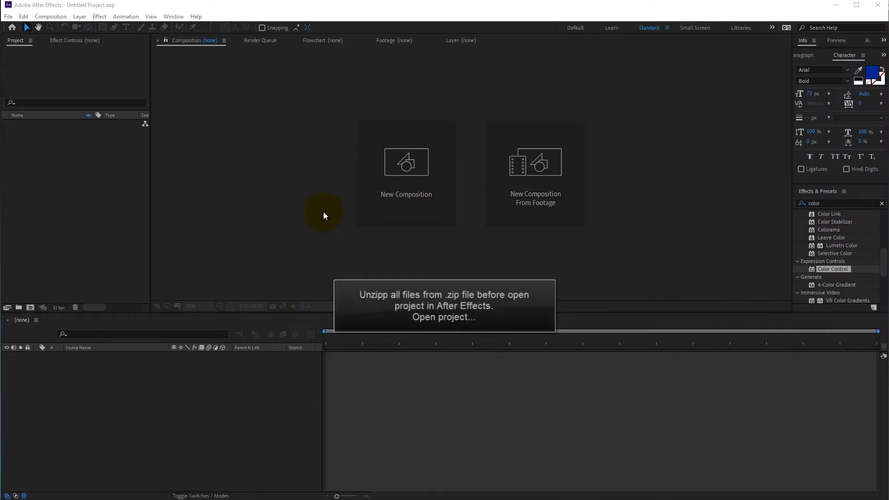
- Open the Hexagon_Logo template project from File > Open Project
click(10, 18)
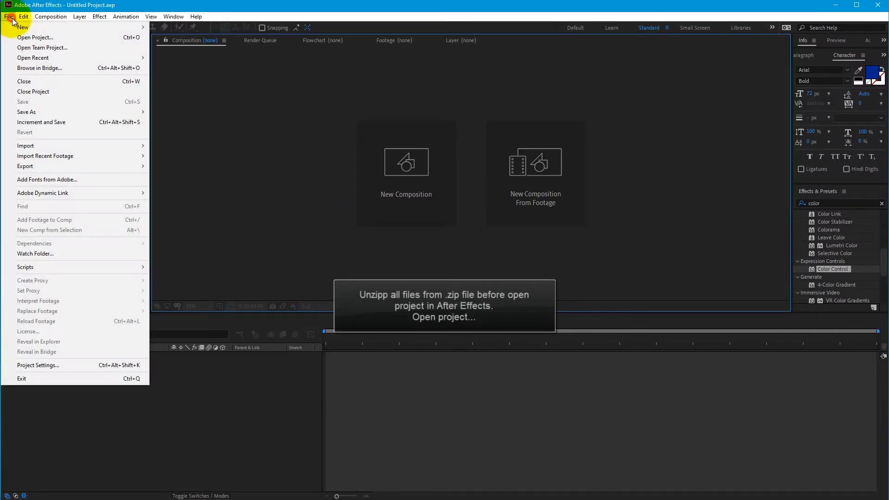
click(26, 37)
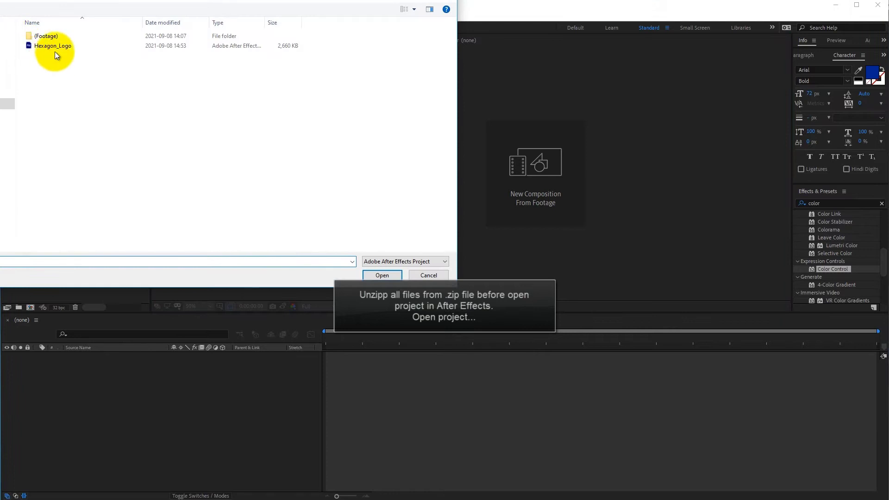
click(55, 48)
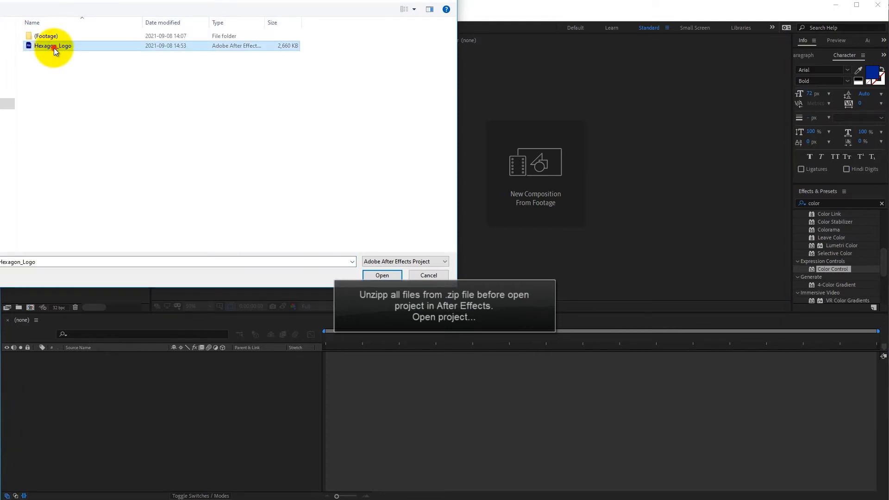
double_click(55, 48)
- Accept the version conversion, then open Placeholder_01 from the _Edit_Placeholders folder
click(532, 270)
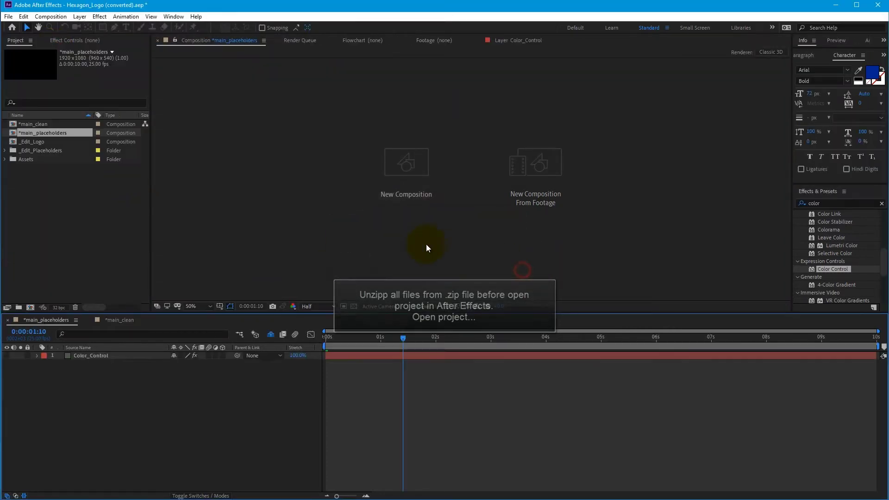
drag(345, 338, 415, 343)
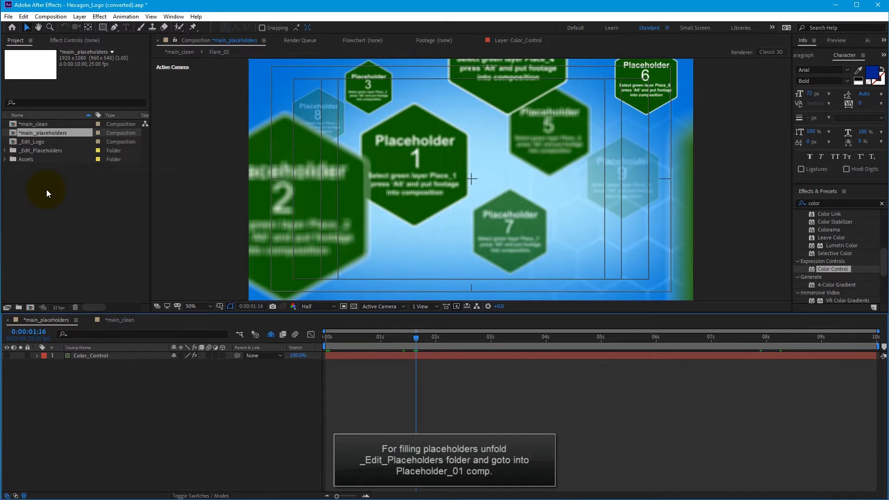
click(5, 151)
click(47, 160)
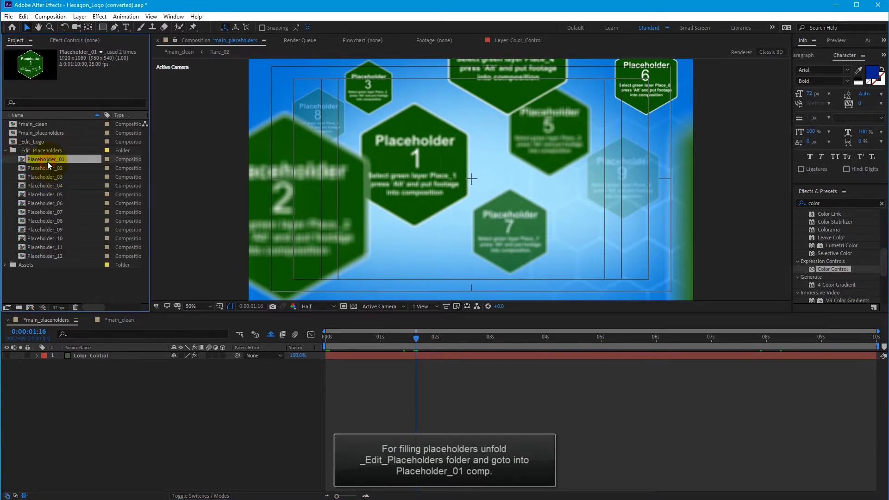
double_click(51, 159)
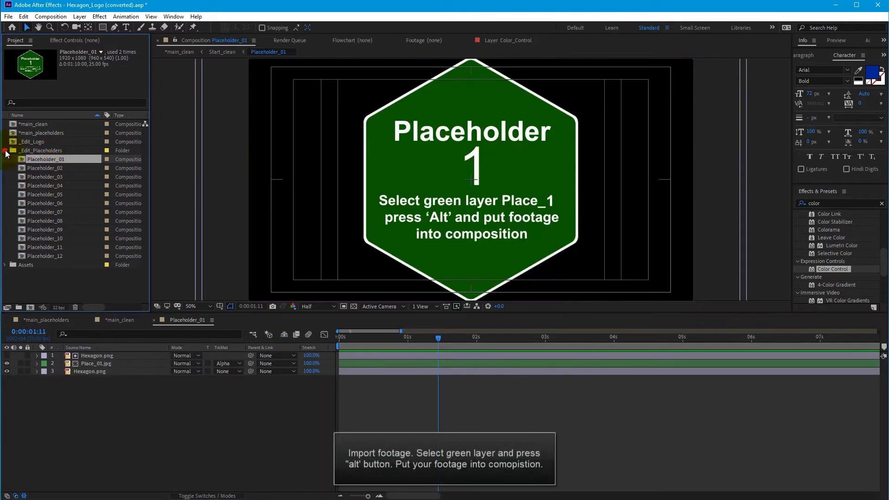
- Import pexels-photo-32976.jpg into the project
click(5, 150)
double_click(55, 202)
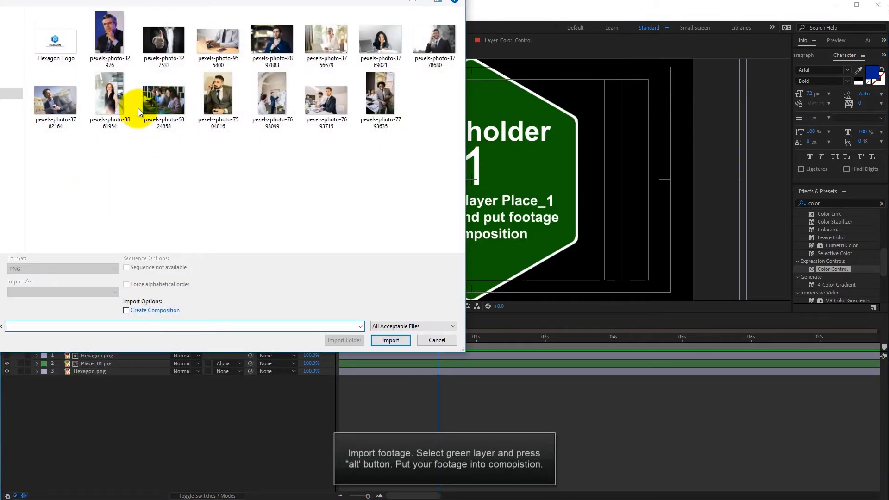
double_click(107, 45)
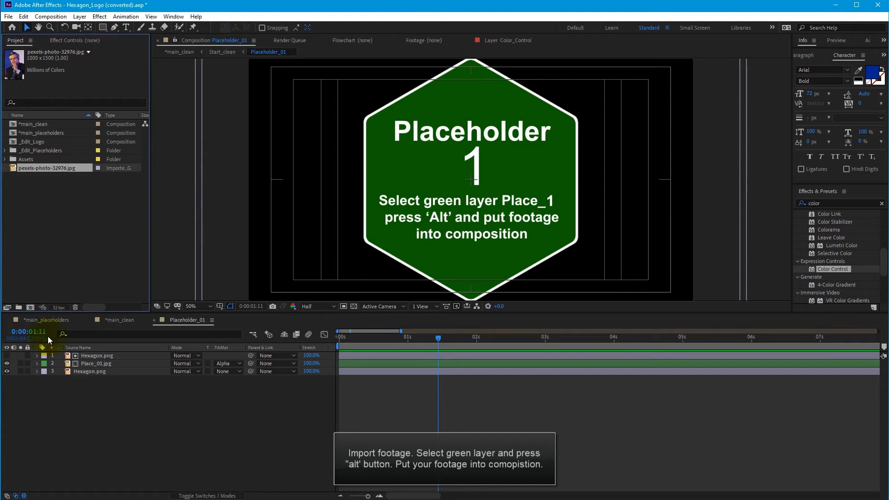
- Replace the Place_01.jpg layer with the photo and move it down inside the hexagon
click(93, 365)
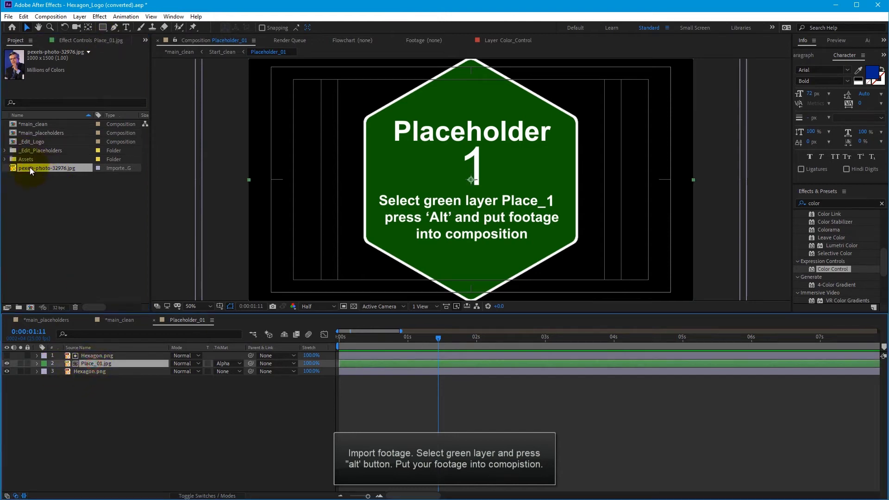
drag(32, 171, 90, 366)
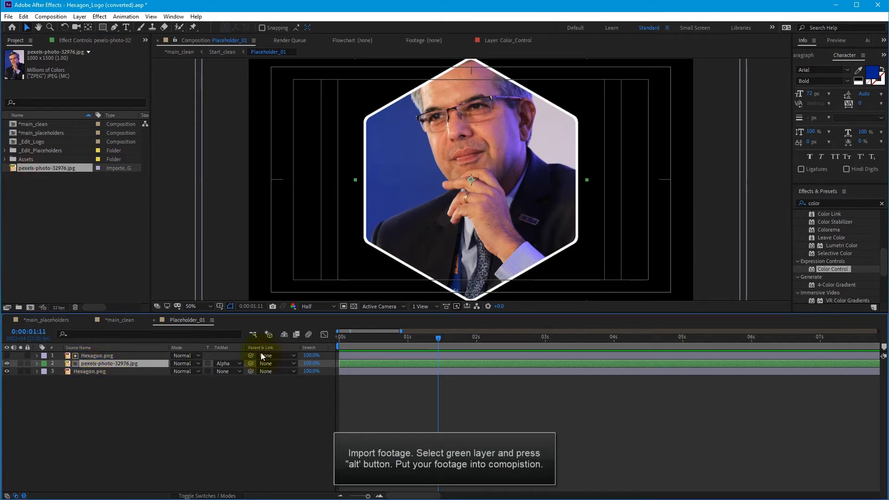
drag(493, 147, 494, 195)
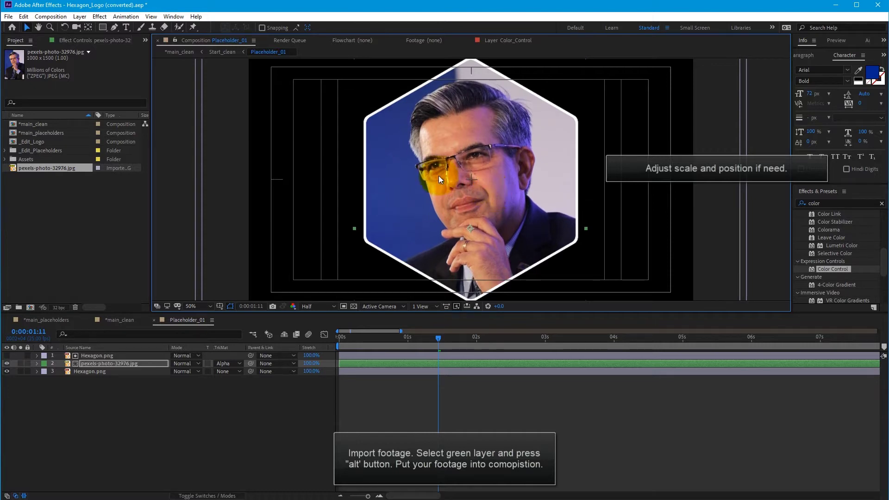
click(5, 151)
- Open Placeholder_02 and import pexels-photo-2897883.jpeg
double_click(51, 168)
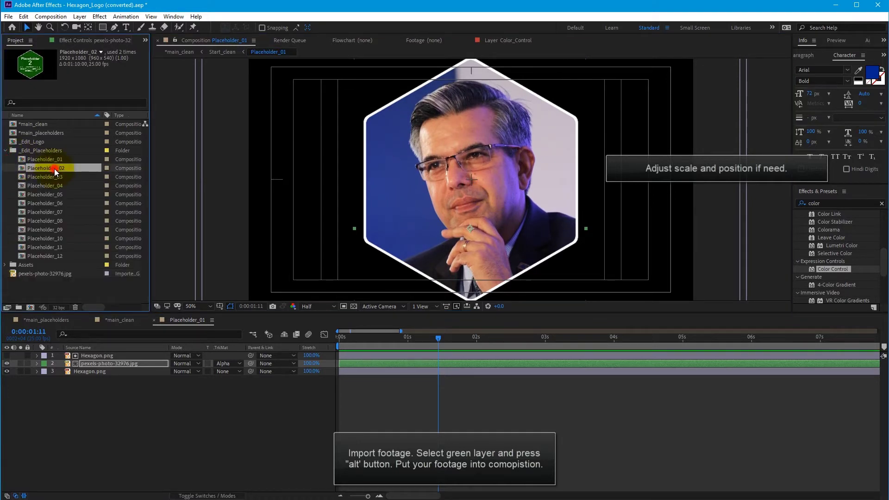
click(5, 150)
double_click(32, 194)
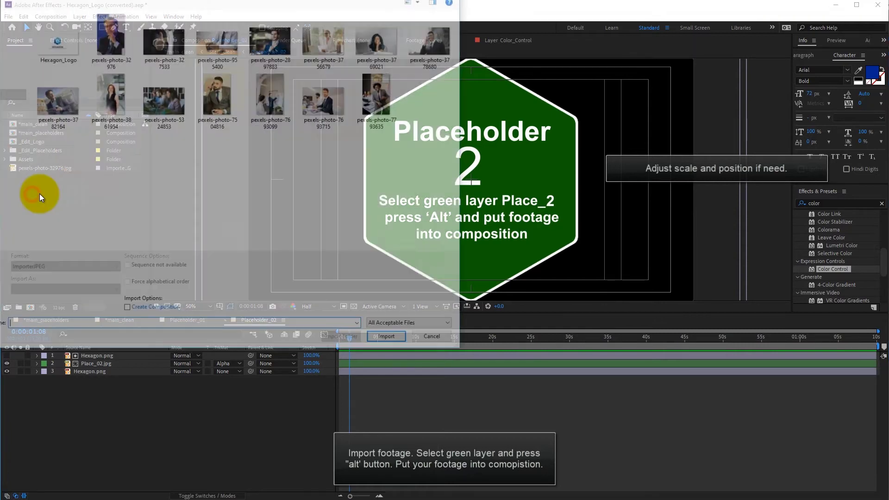
double_click(292, 45)
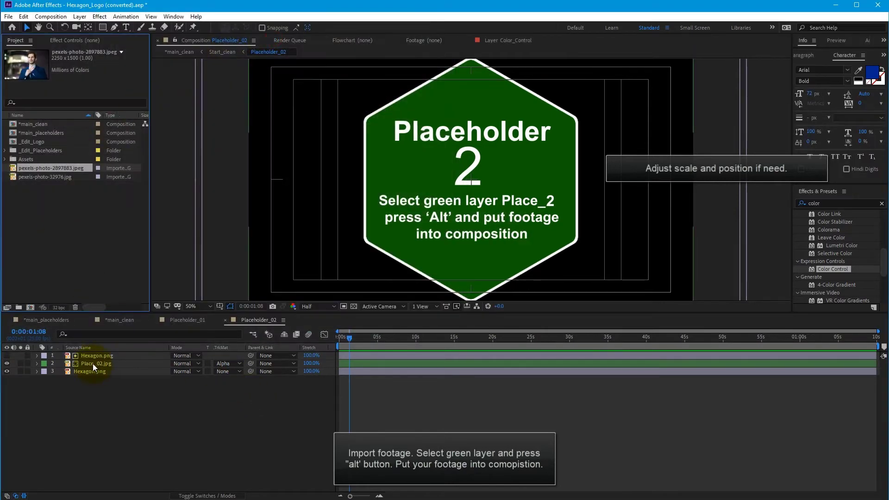
- Swap the Place_02.jpg layer for the new photo and shift it down-left in the hexagon
click(93, 363)
drag(35, 168, 74, 321)
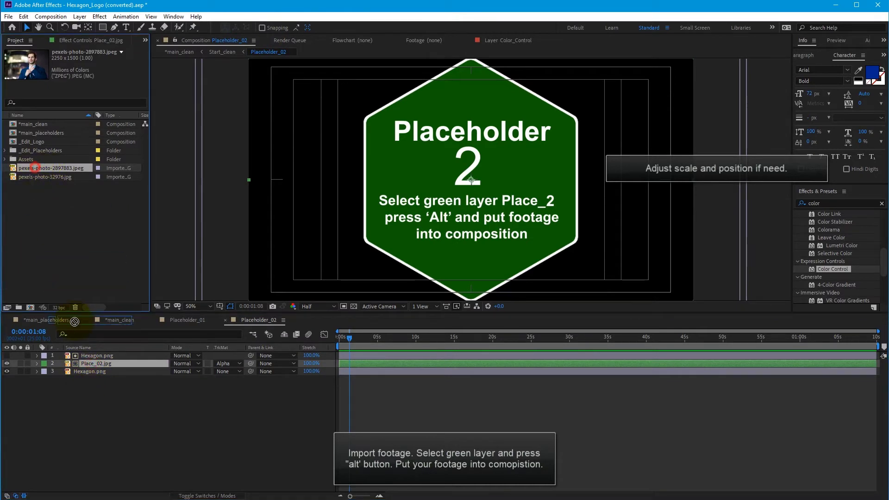
drag(82, 361, 85, 363)
drag(505, 202, 448, 254)
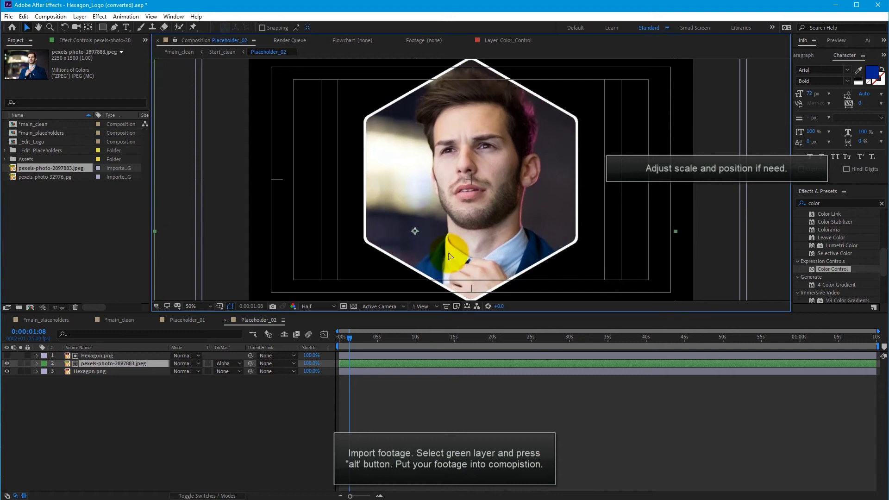
click(59, 230)
- Open the Placeholder_03 composition from _Edit_Placeholders
click(5, 151)
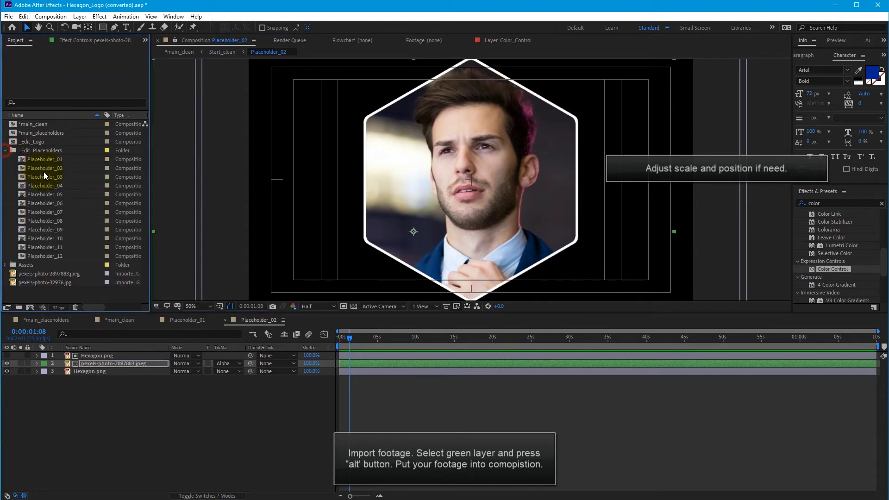
double_click(37, 177)
click(4, 150)
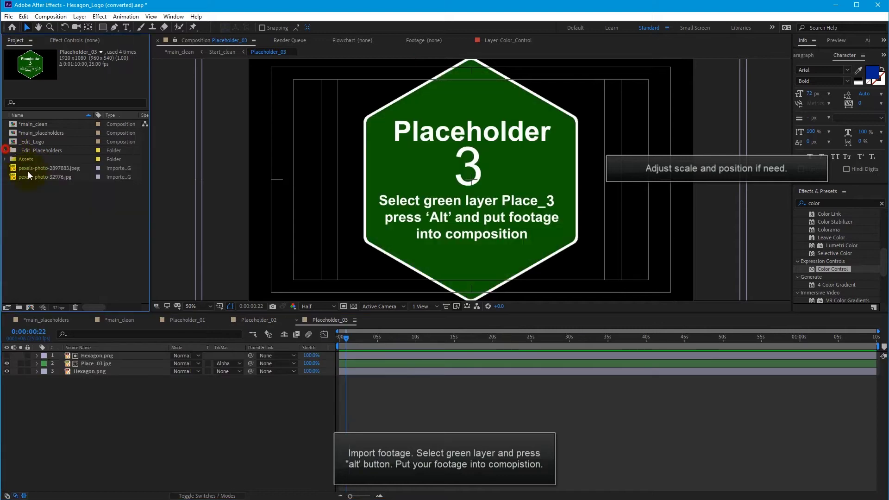
- Import pexels-photo-3769021.jpeg and swap it in for the Place_03.jpg layer
double_click(32, 204)
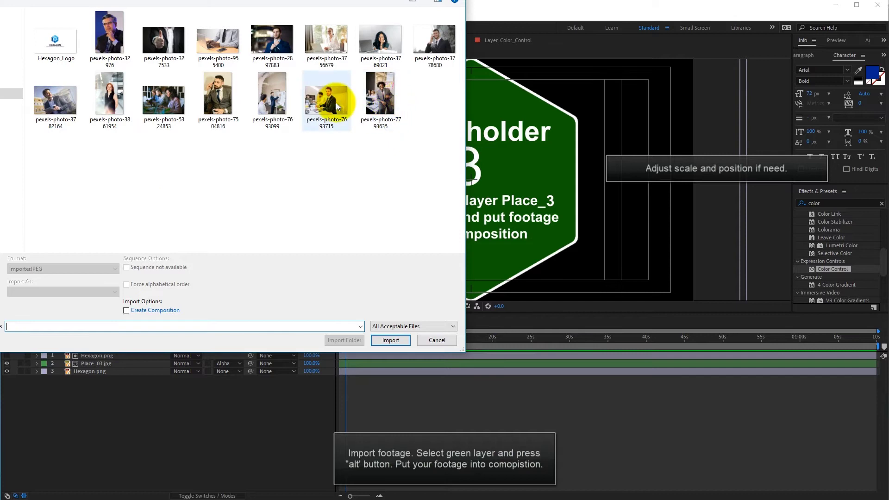
double_click(371, 45)
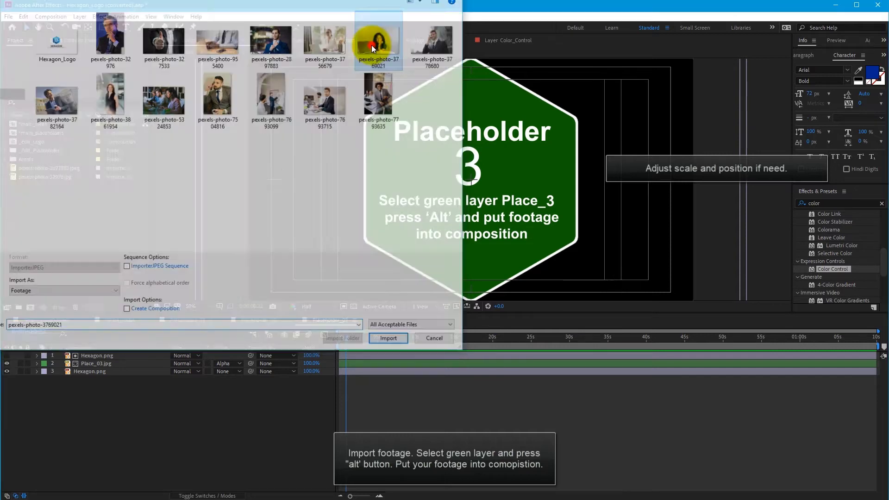
click(96, 364)
alt+drag(38, 187, 87, 362)
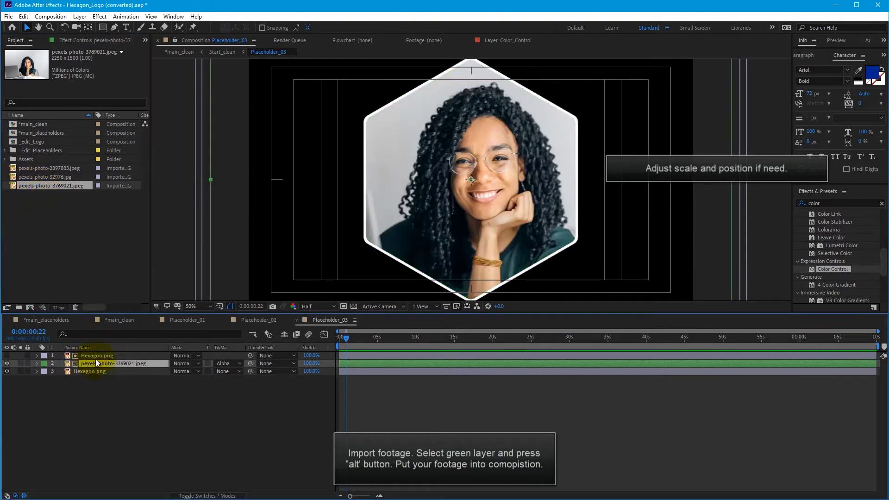
- Scale the Placeholder_03 photo layer to 76% and shift it slightly up within the hexagon
key(s)
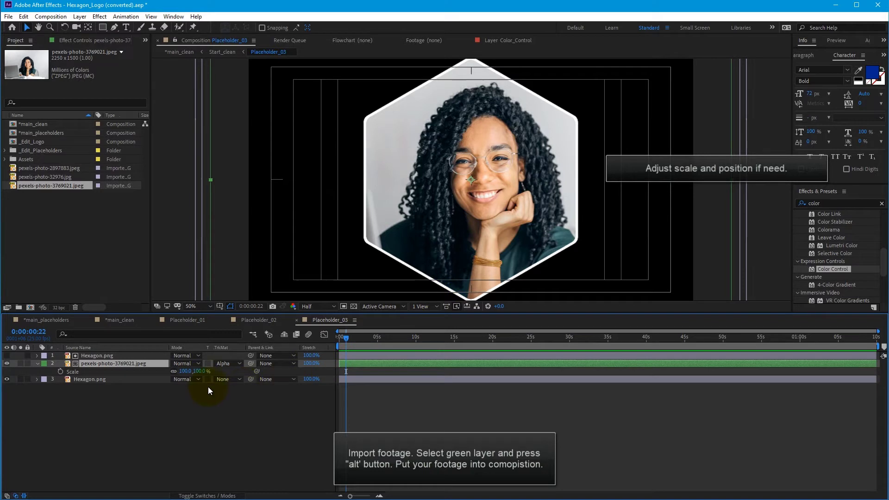
drag(196, 371, 184, 373)
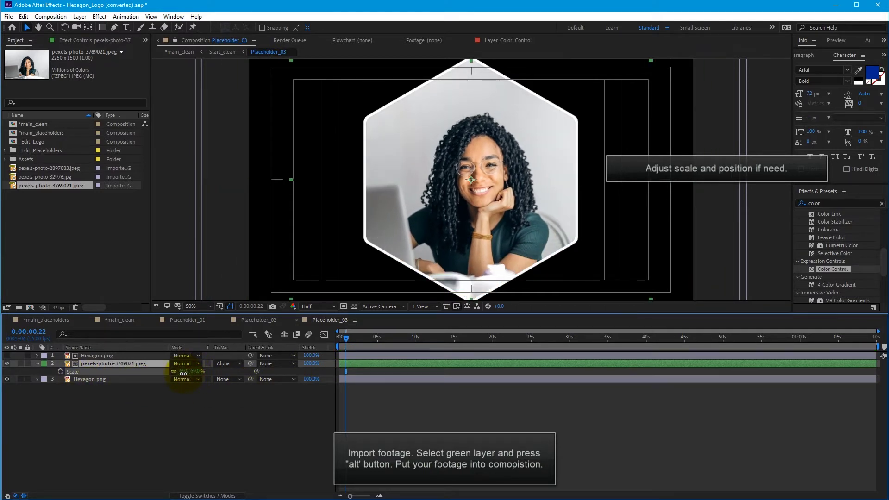
drag(184, 374, 190, 373)
drag(537, 214, 526, 211)
key(comma)
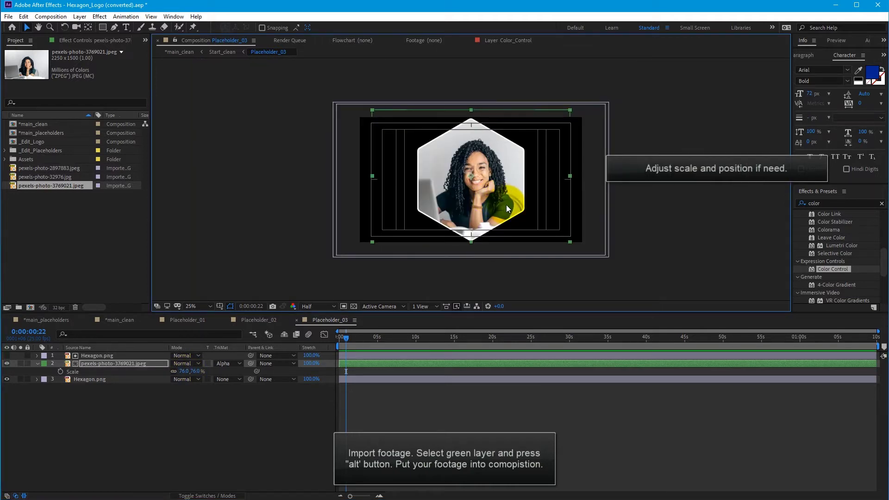
key(period)
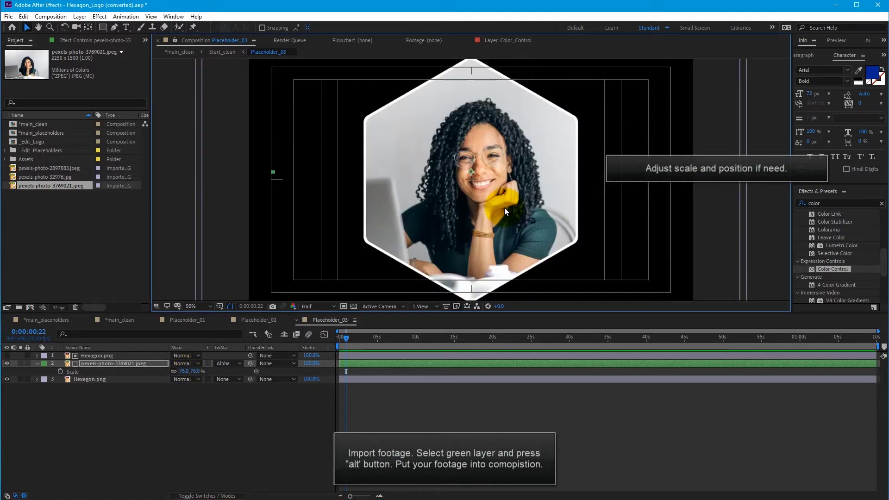
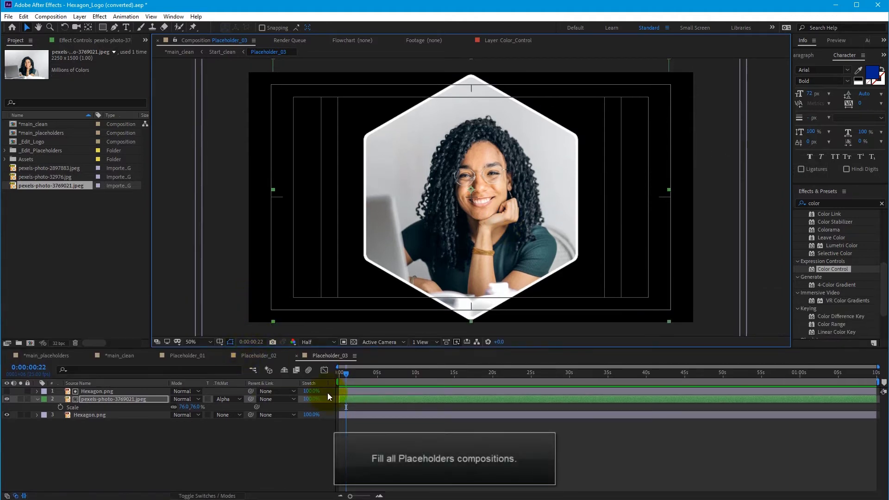
- Switch to main_placeholders and scrub the opening seconds to see photos filling the hexagons
click(49, 355)
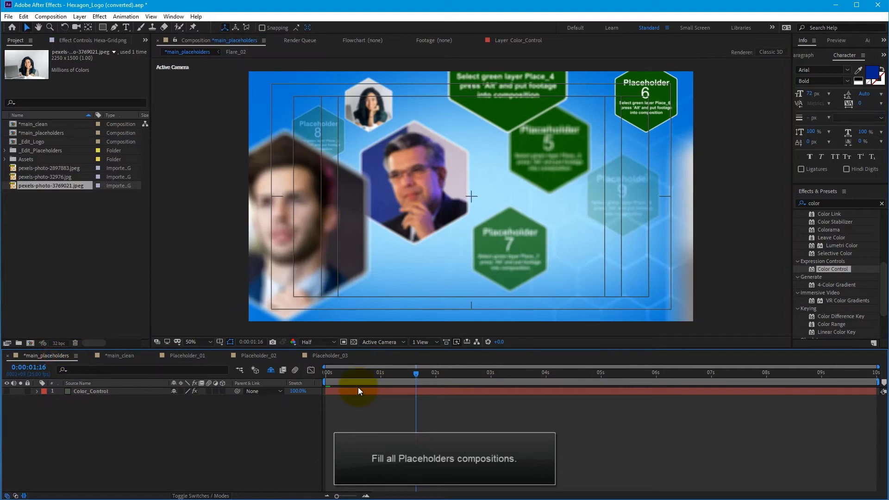
mouse_move(328, 370)
mouse_down()
mouse_move(661, 384)
mouse_move(670, 399)
mouse_up()
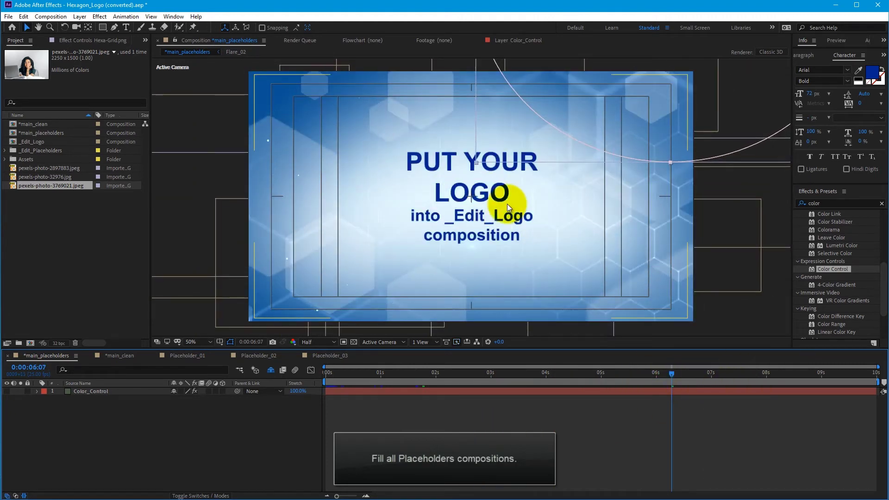
- Import Hexagon_Logo.png into _Edit_Logo as the top layer and hide the PUT YOUR LOGO text
double_click(28, 142)
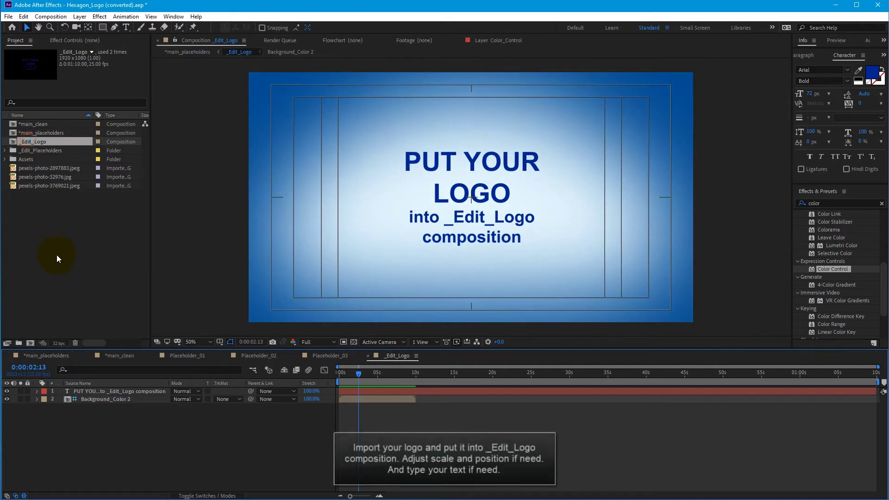
double_click(54, 250)
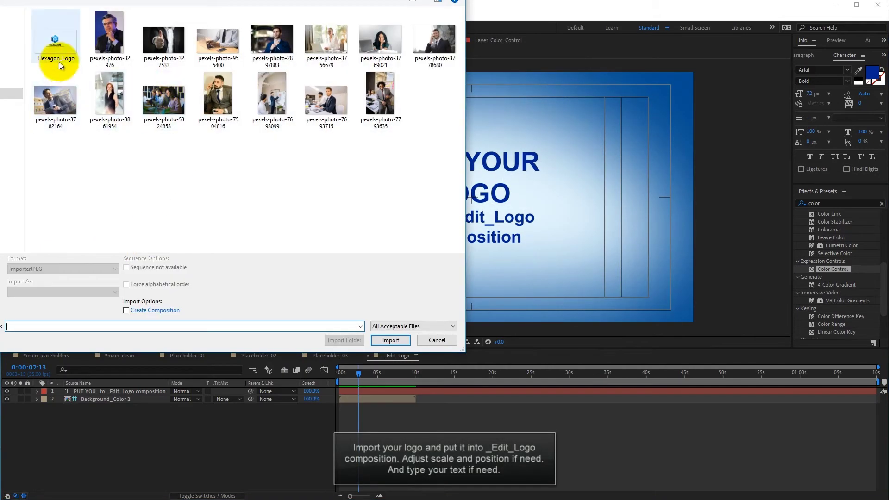
click(55, 44)
double_click(56, 44)
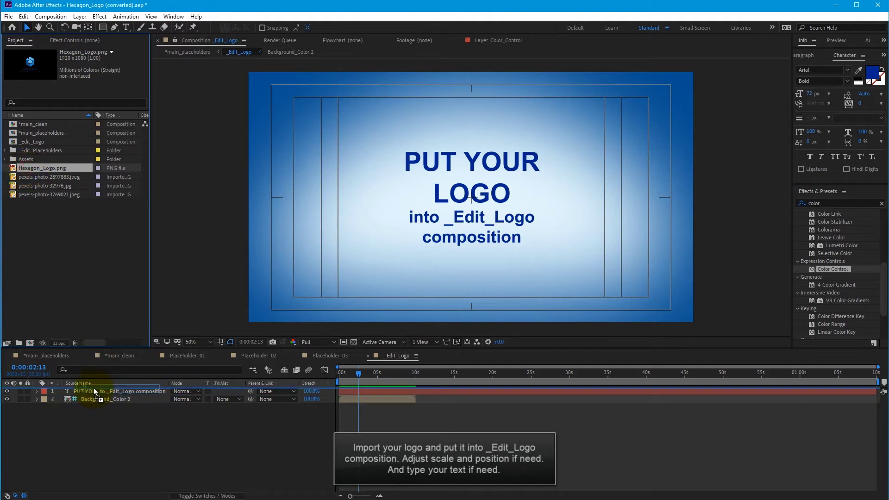
drag(98, 354, 93, 388)
click(7, 399)
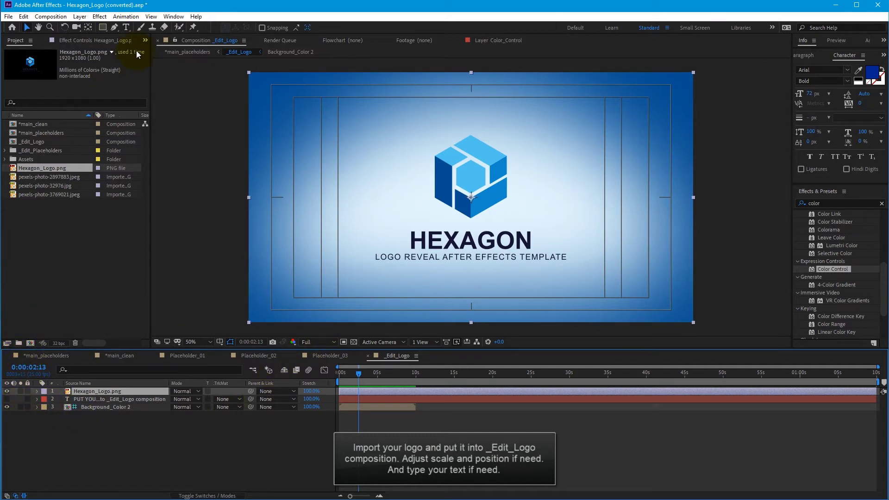
- Type the tagline 'TYPE YOUR TEXT IF NEED' below the logo in All Caps at a smaller size
click(127, 28)
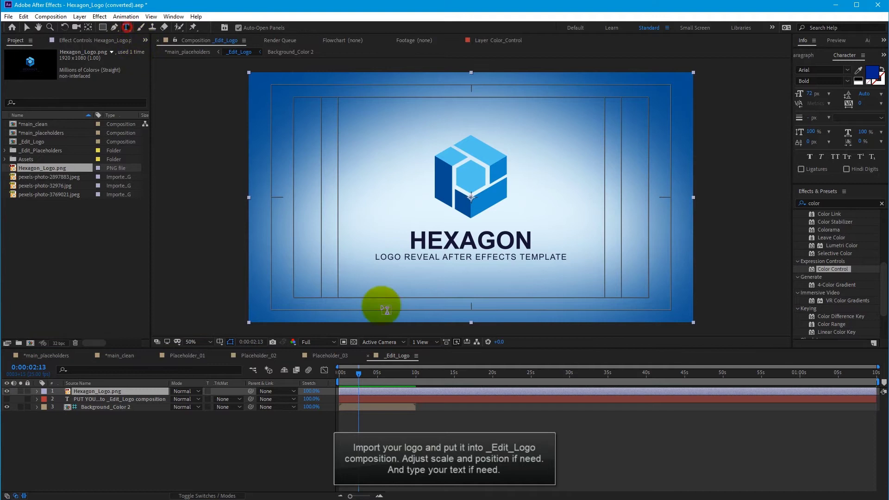
click(468, 271)
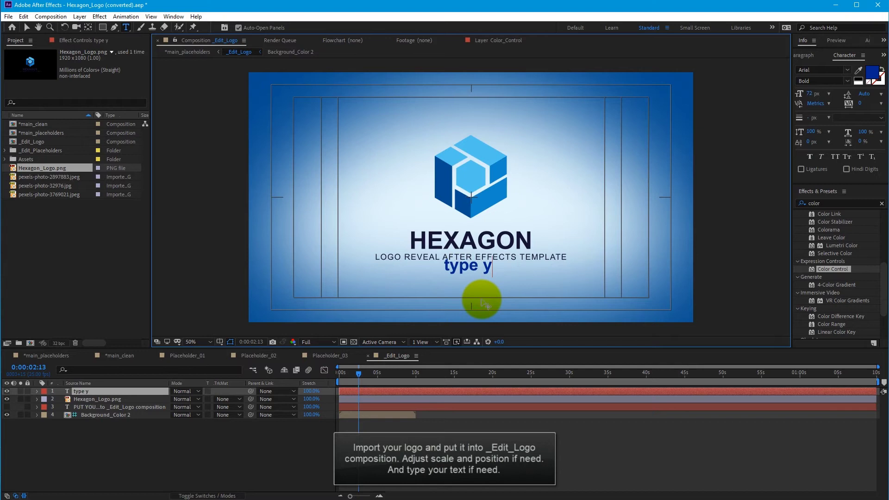
text(type your text if)
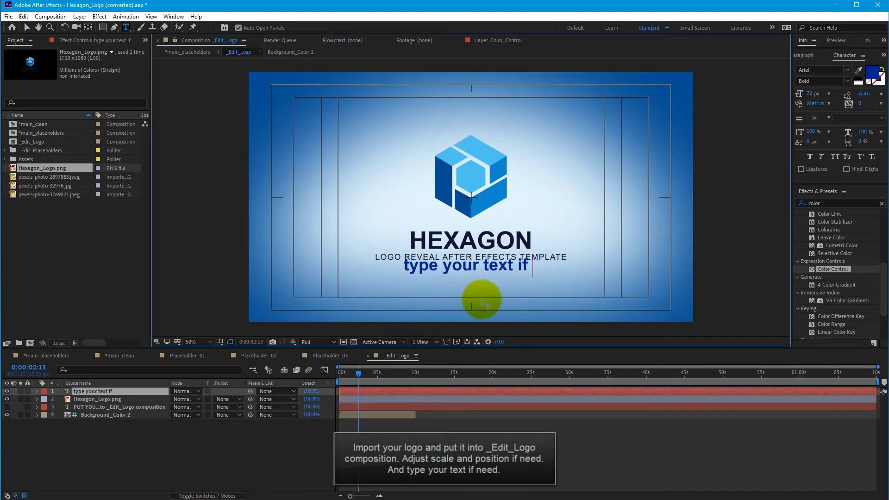
text(need)
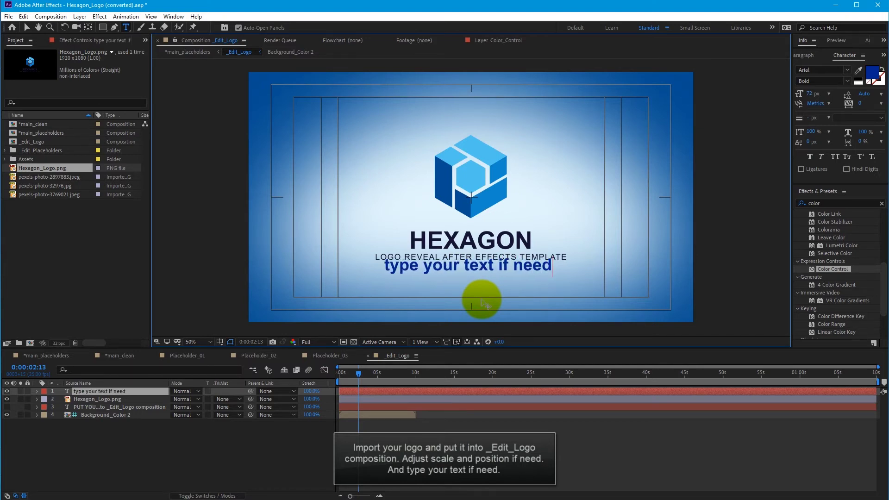
drag(553, 268, 365, 265)
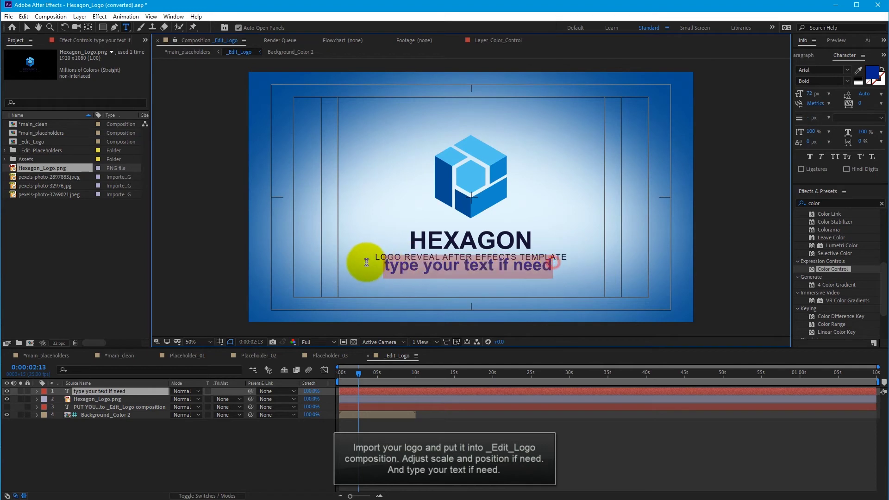
click(835, 157)
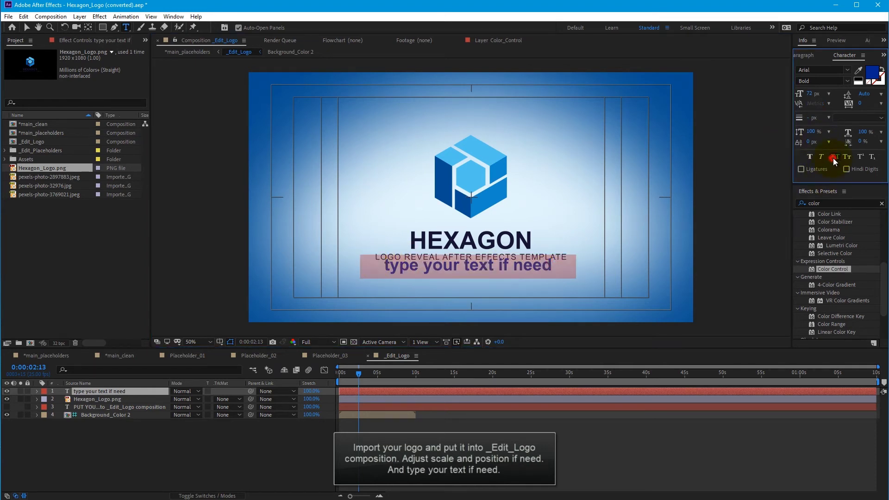
drag(811, 97, 792, 95)
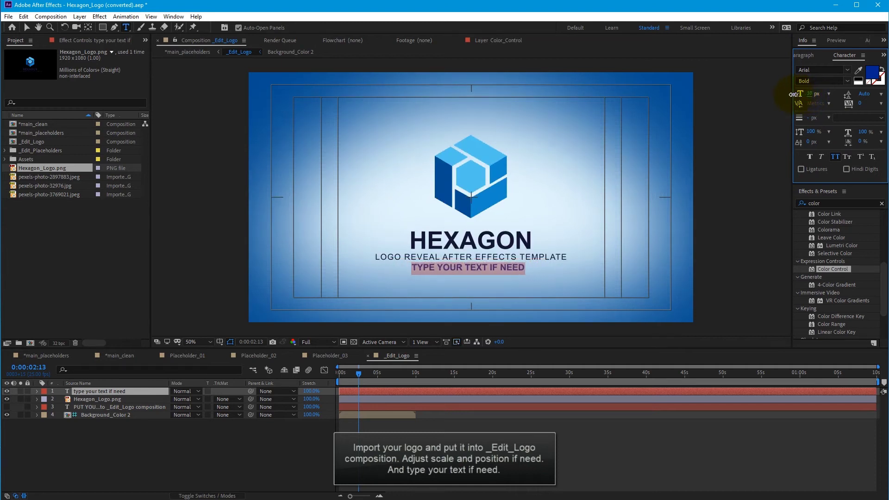
click(26, 27)
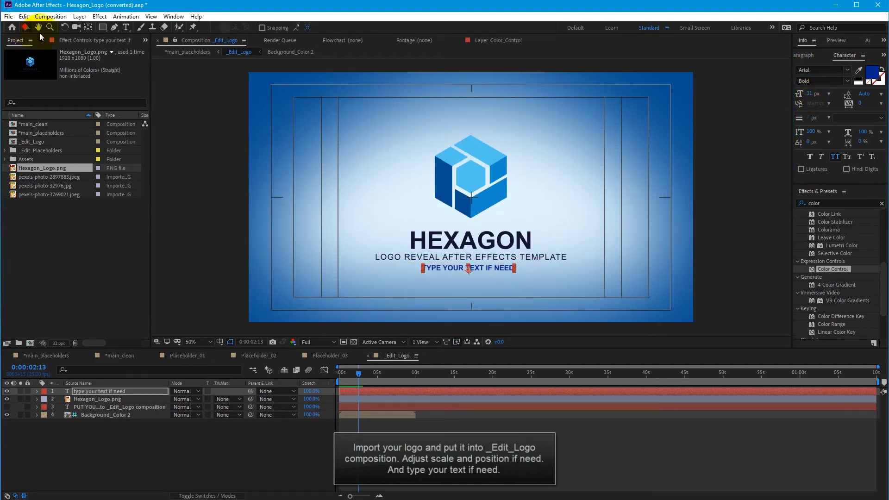
click(490, 270)
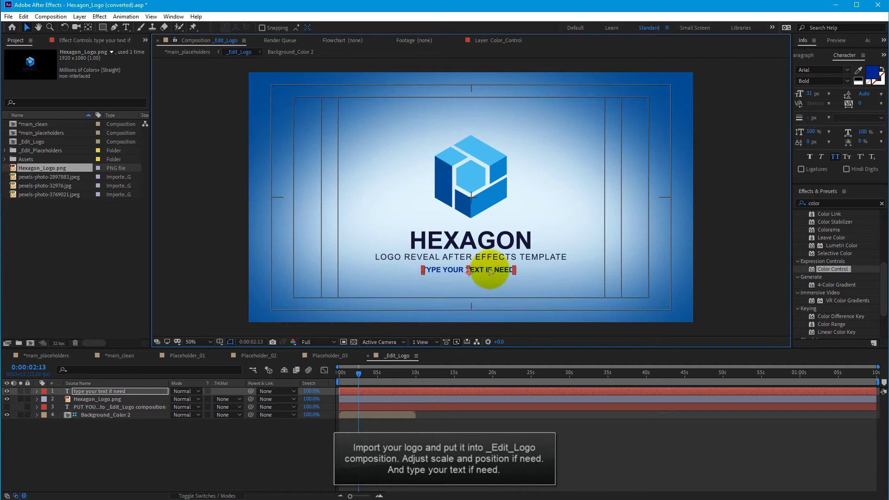
- Give the tagline a dark navy fill colour, 0B2648
click(872, 73)
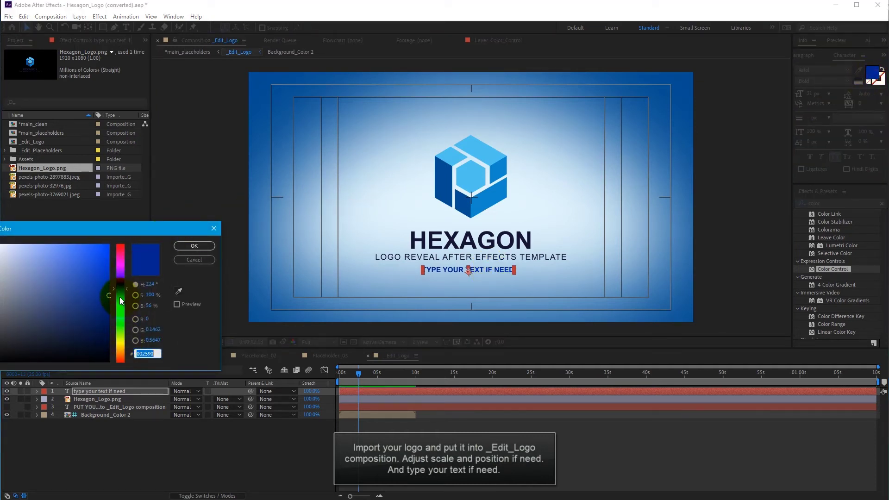
drag(128, 291, 97, 306)
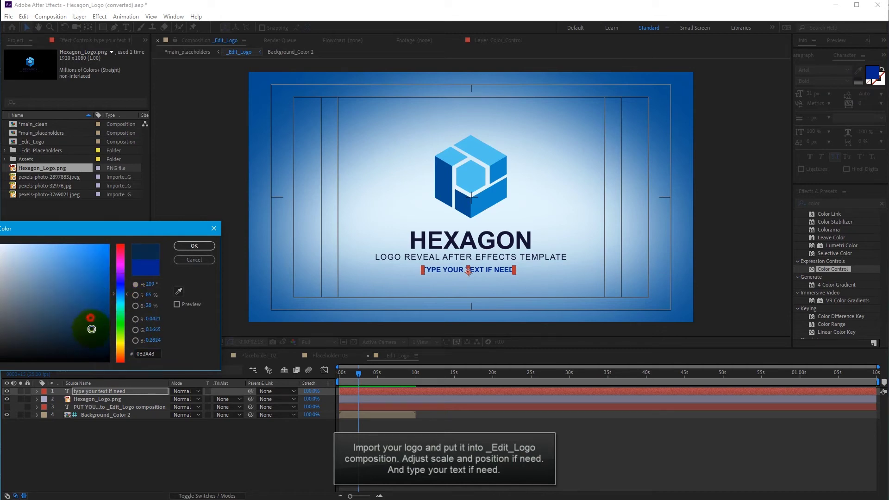
click(194, 251)
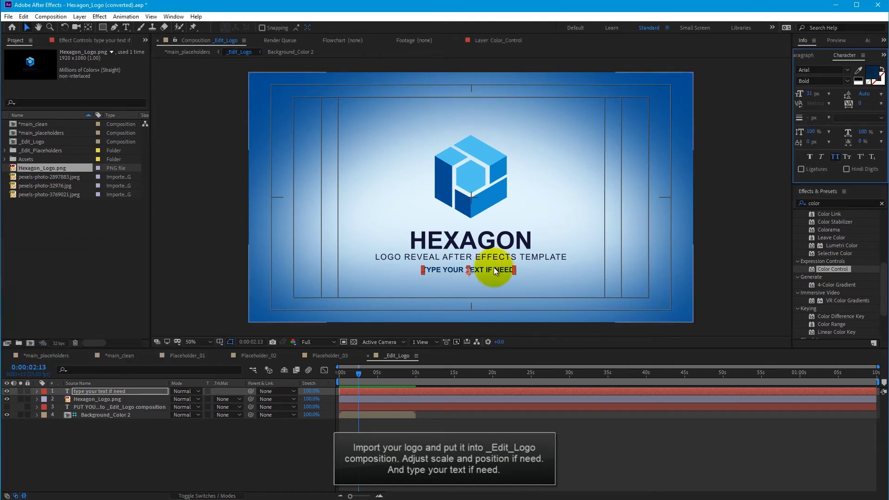
click(358, 395)
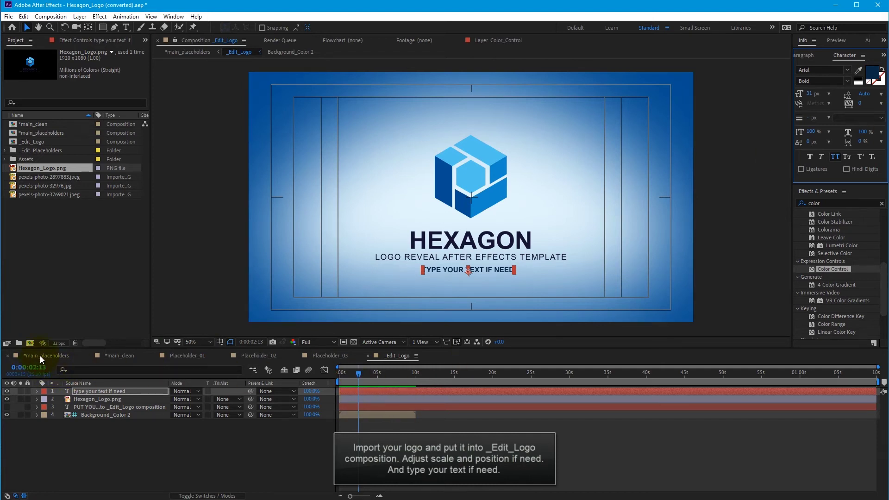
- In main_placeholders, select Color_Control, show its effect settings, and move to the placeholder hexagons frame
click(41, 356)
mouse_move(672, 374)
mouse_down()
mouse_move(556, 371)
mouse_move(683, 368)
mouse_up()
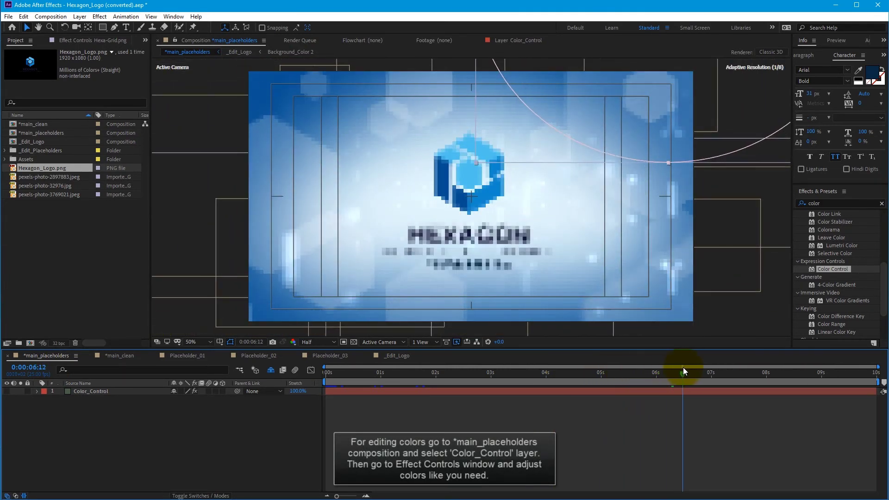
click(89, 392)
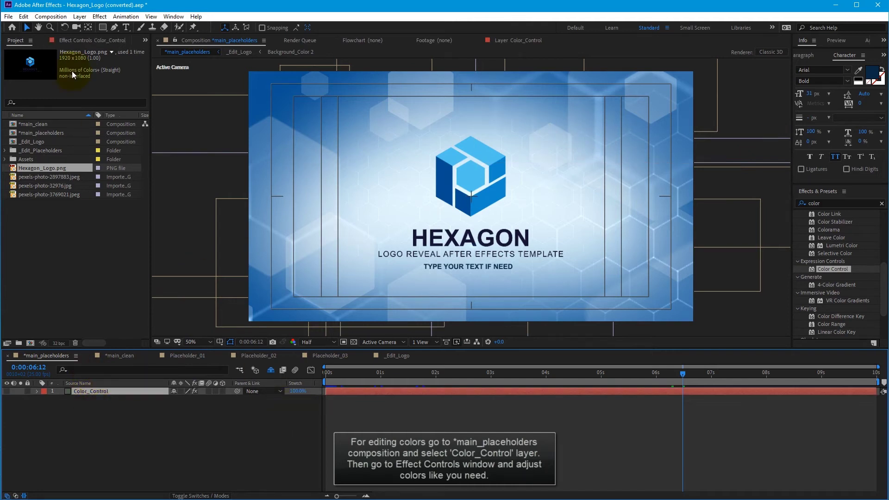
click(72, 41)
click(383, 373)
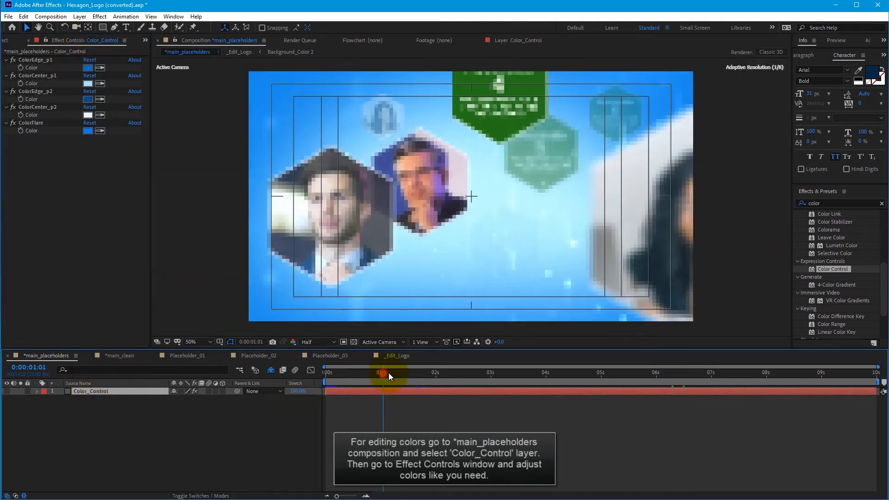
drag(382, 373, 414, 371)
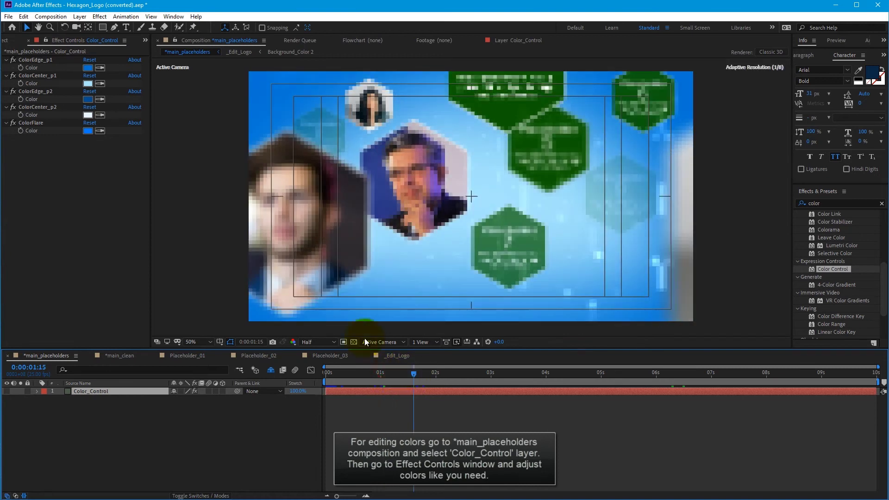
- Set ColorEdge_p1 to dark purple 56004B and ColorCenter_p1 to pink FDAAF8
click(88, 68)
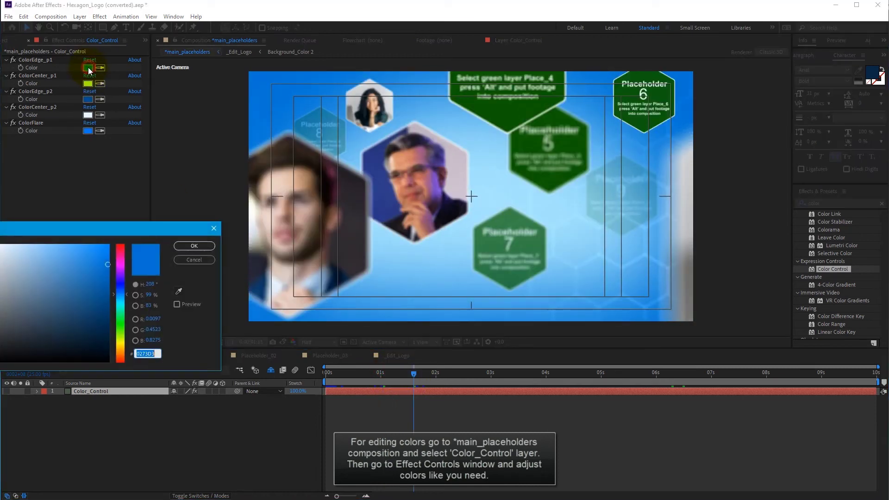
click(119, 263)
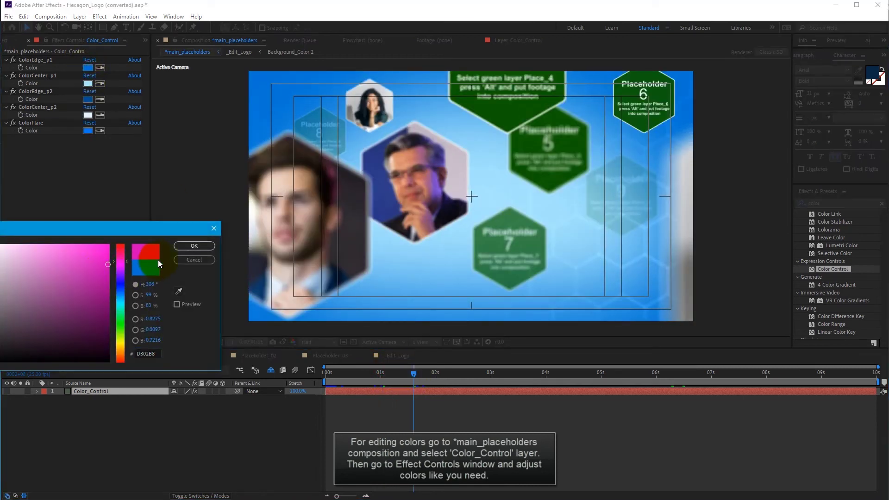
click(182, 246)
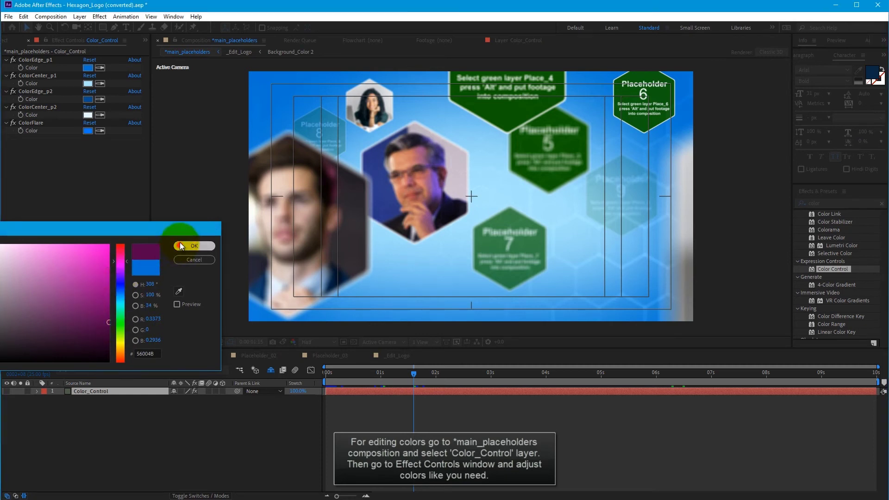
click(90, 82)
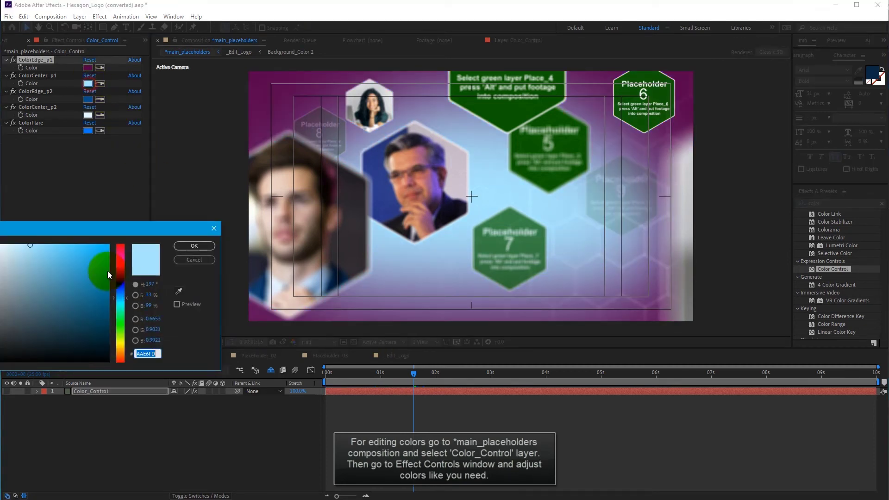
click(118, 263)
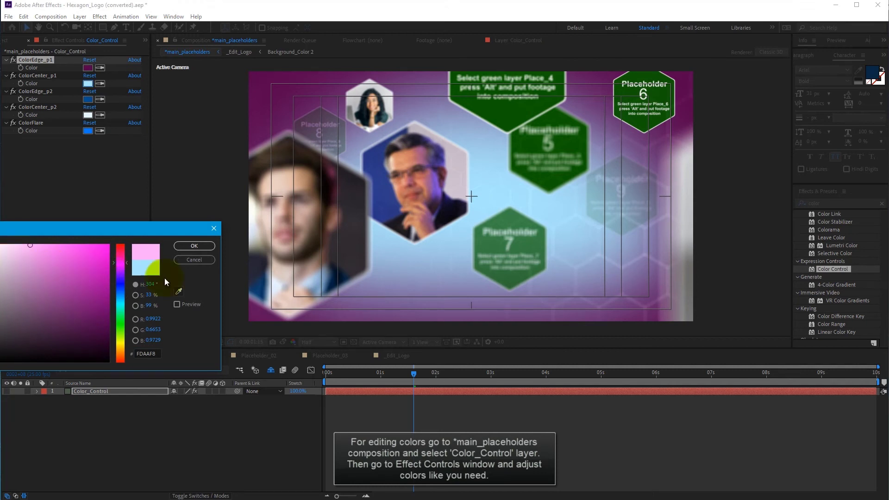
click(193, 247)
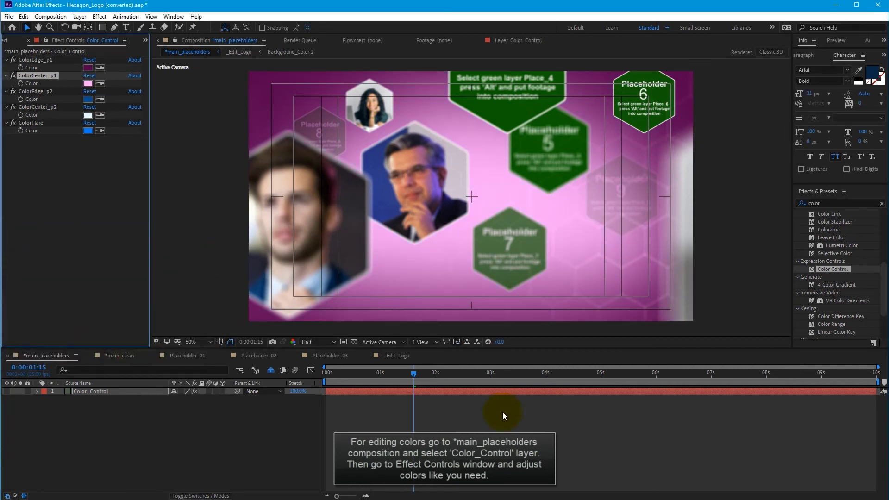
- At the logo scene, set ColorEdge_p2 to a deep dark purple
drag(412, 377, 610, 386)
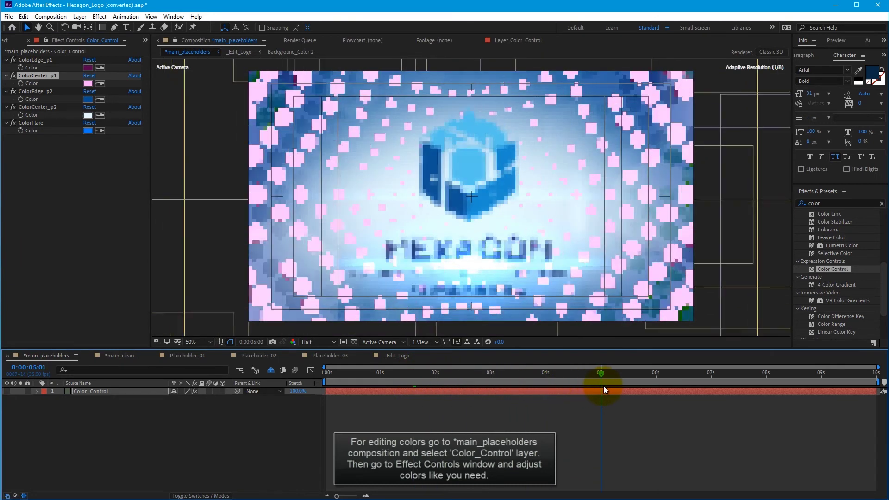
click(36, 91)
click(88, 100)
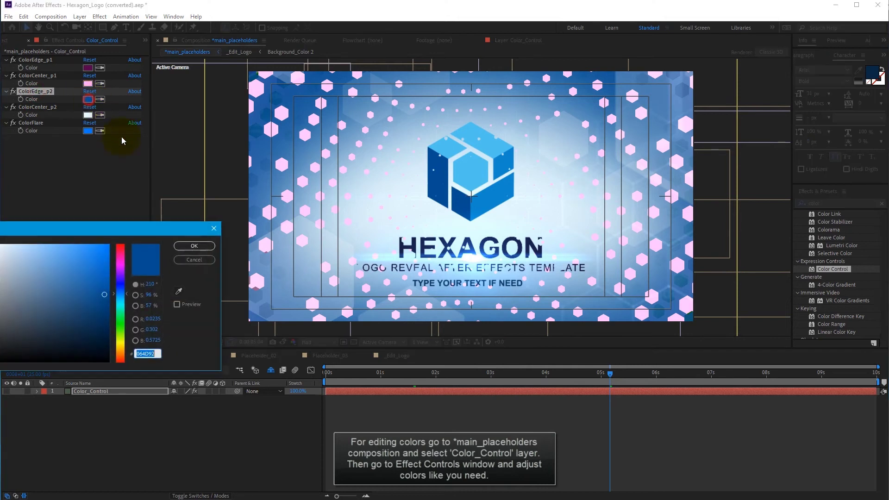
click(122, 265)
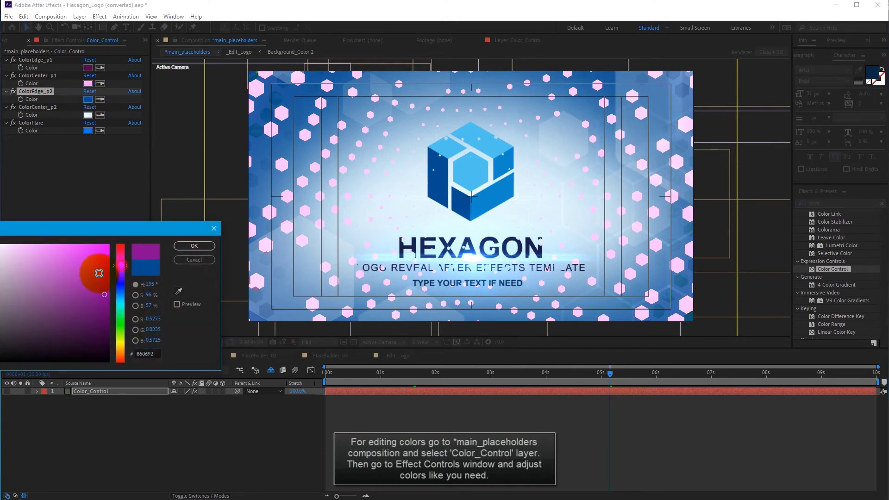
drag(103, 257, 105, 331)
click(194, 246)
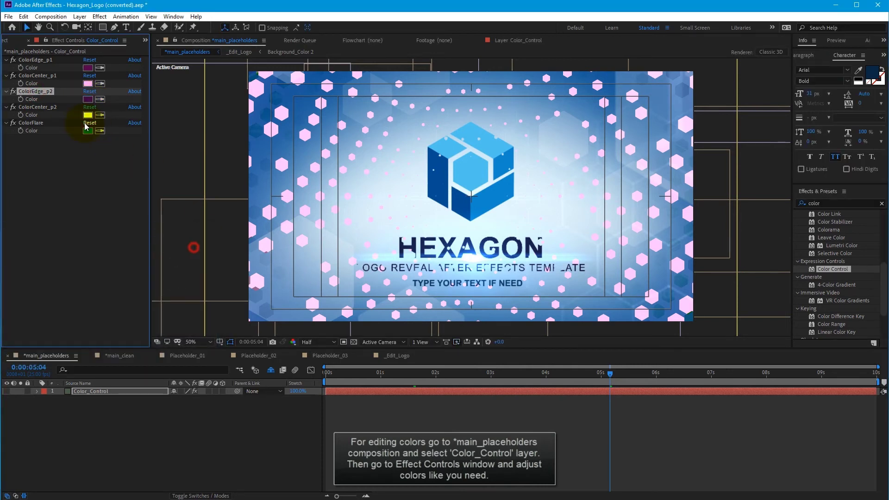
- Set ColorCenter_p2 to pale pink F9E5FE and ColorFlare to magenta D800FF
click(88, 116)
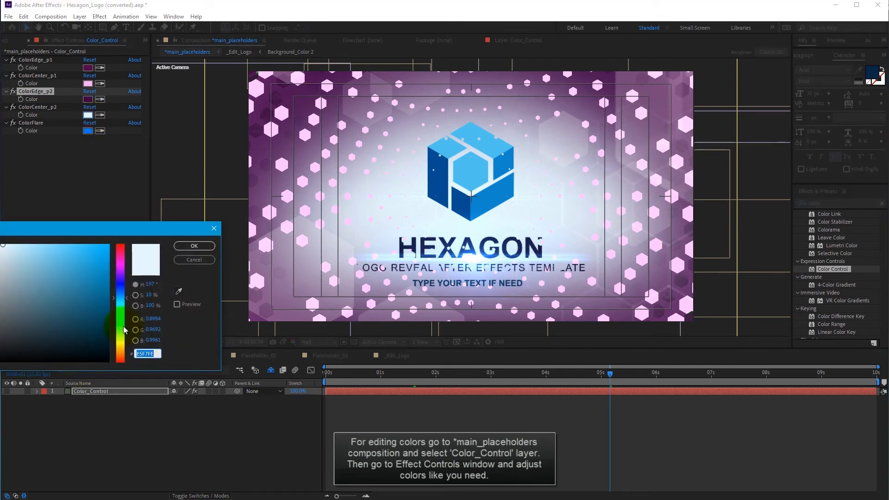
click(121, 270)
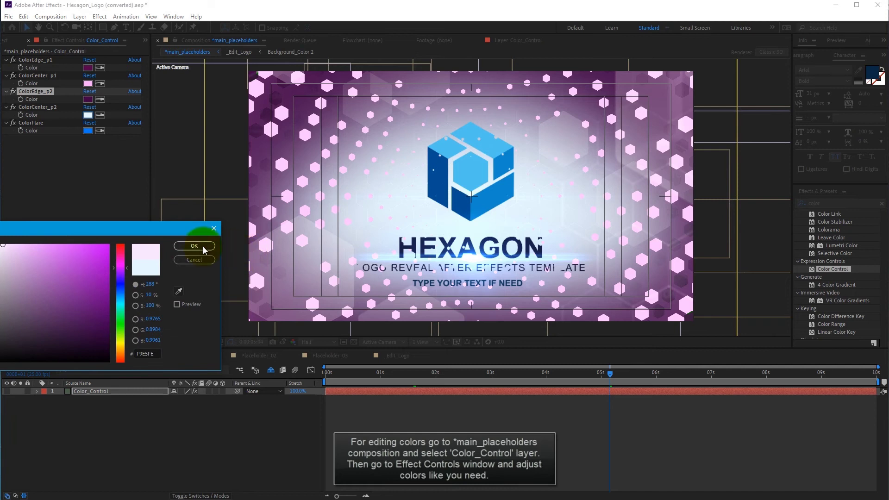
click(204, 249)
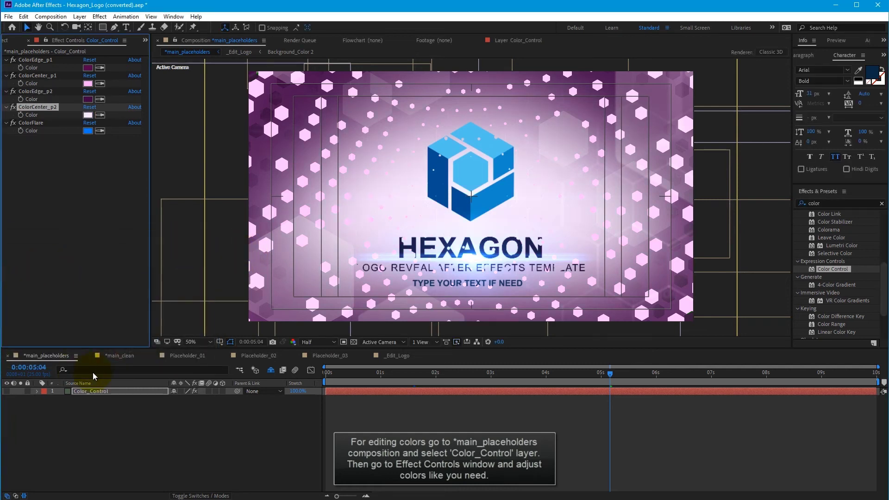
click(32, 123)
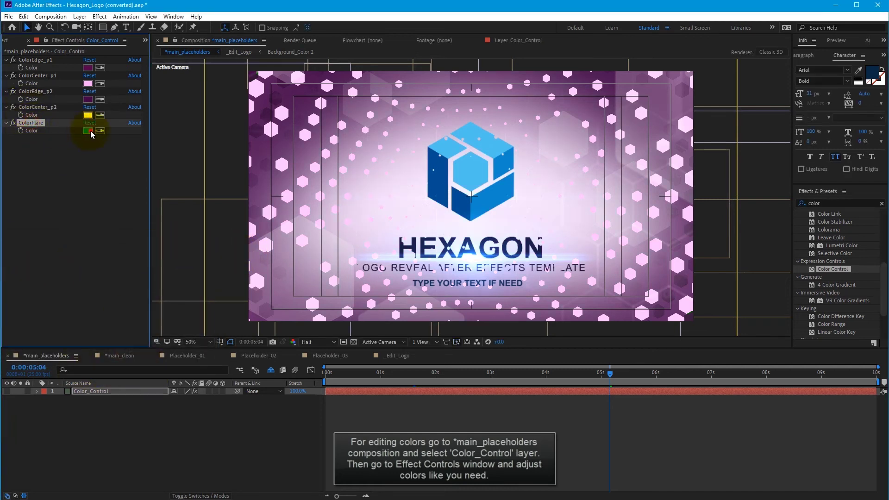
click(88, 131)
click(121, 265)
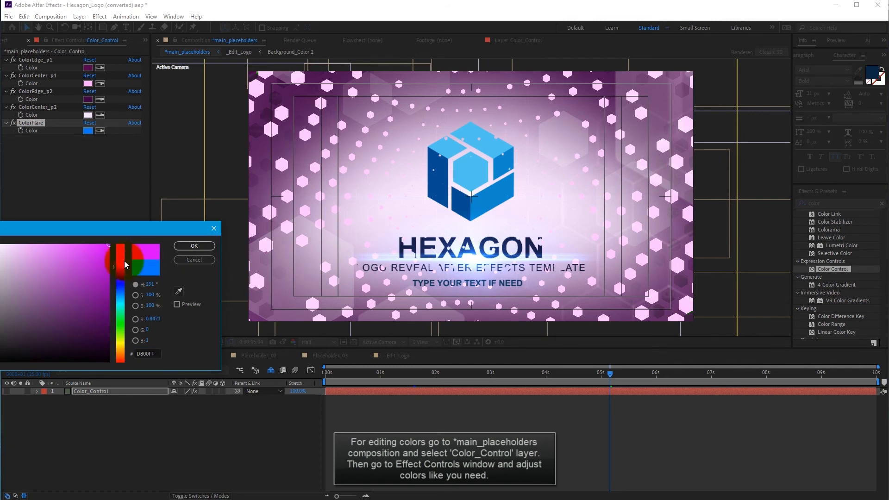
click(185, 247)
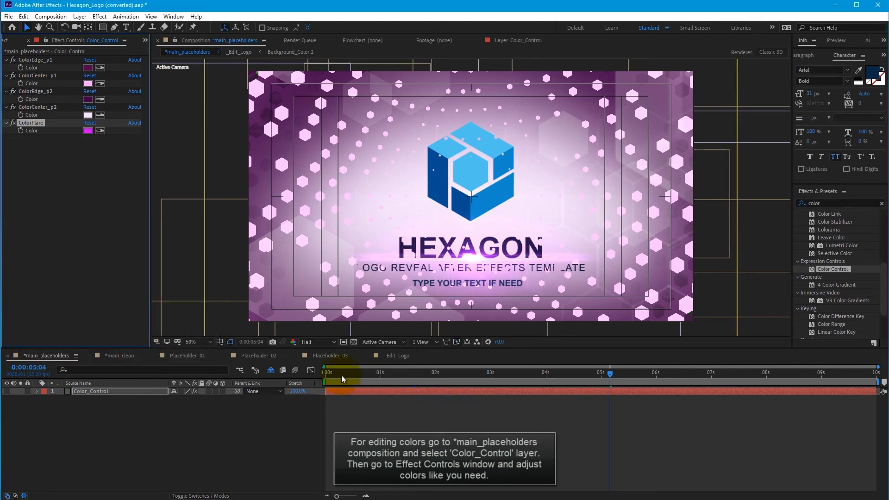
- Scrub through the purple logo reveal, then switch to main_clean and scrub it from the start
drag(328, 373, 675, 384)
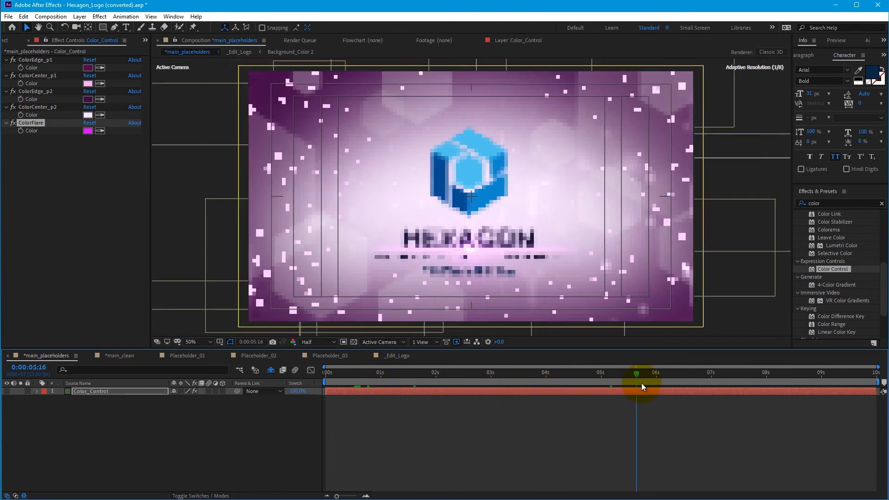
drag(675, 384, 795, 385)
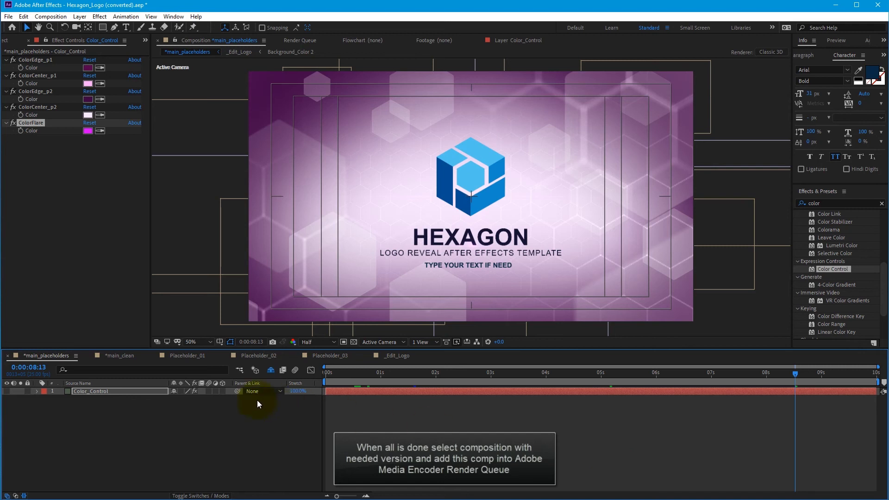
click(118, 355)
drag(323, 374, 755, 366)
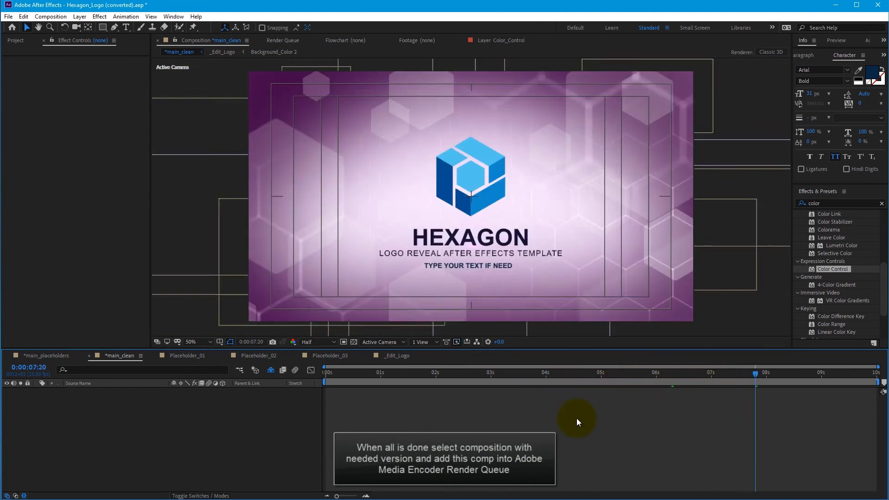
- Add main_placeholders to the Adobe Media Encoder queue for H.264 High Quality 1080p HD rendering
click(16, 40)
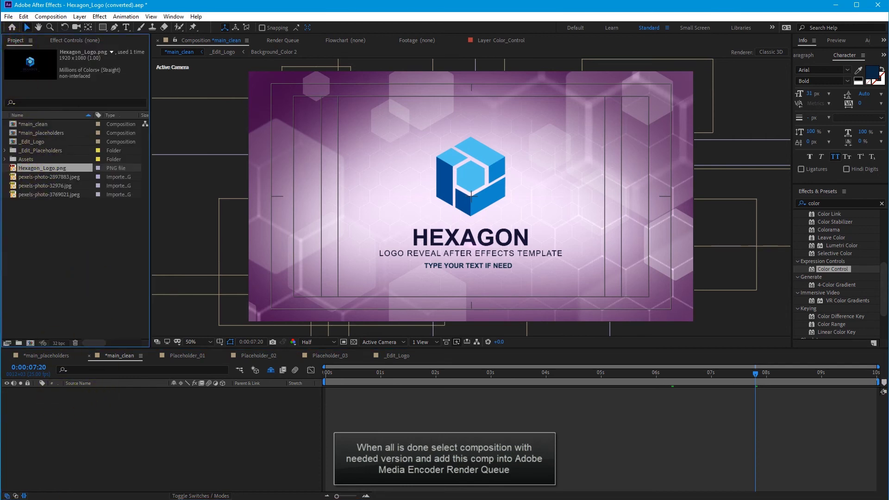
click(39, 355)
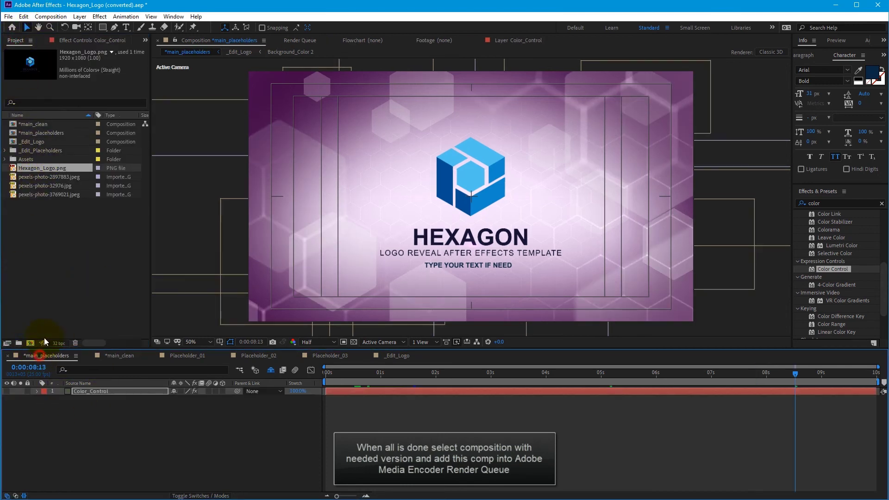
click(51, 17)
click(96, 85)
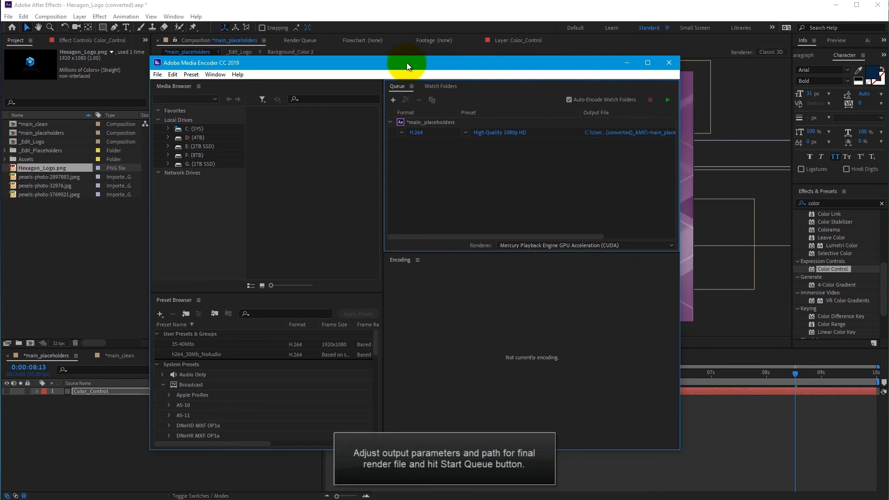
click(428, 123)
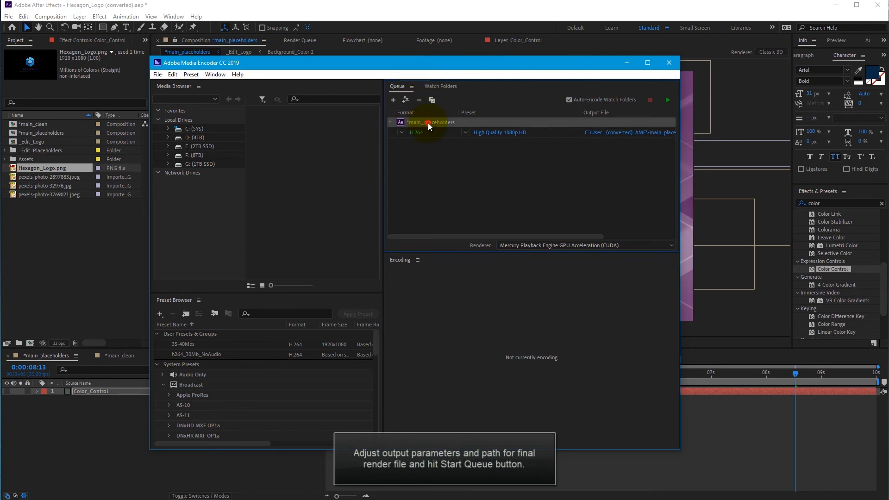
click(401, 132)
click(418, 263)
click(465, 132)
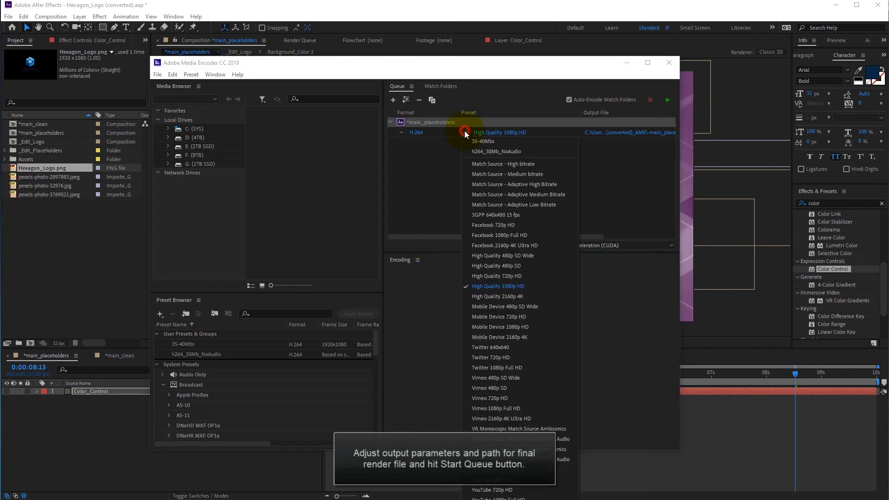
click(481, 285)
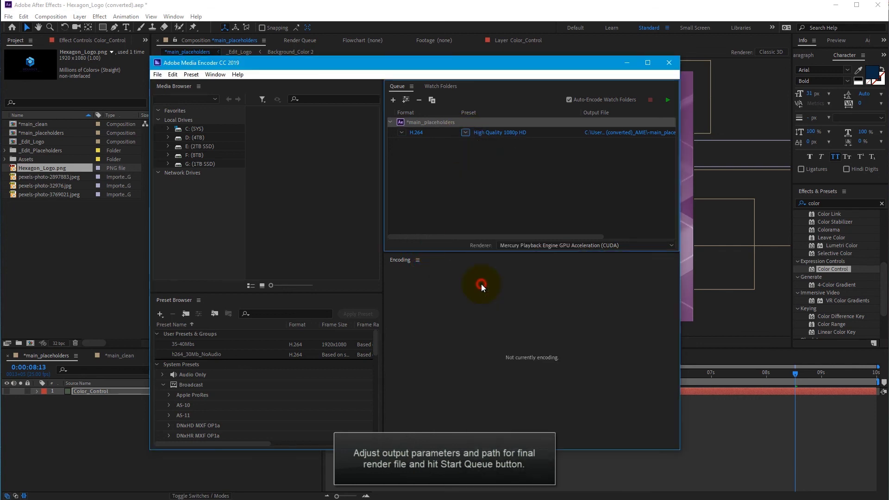
click(602, 135)
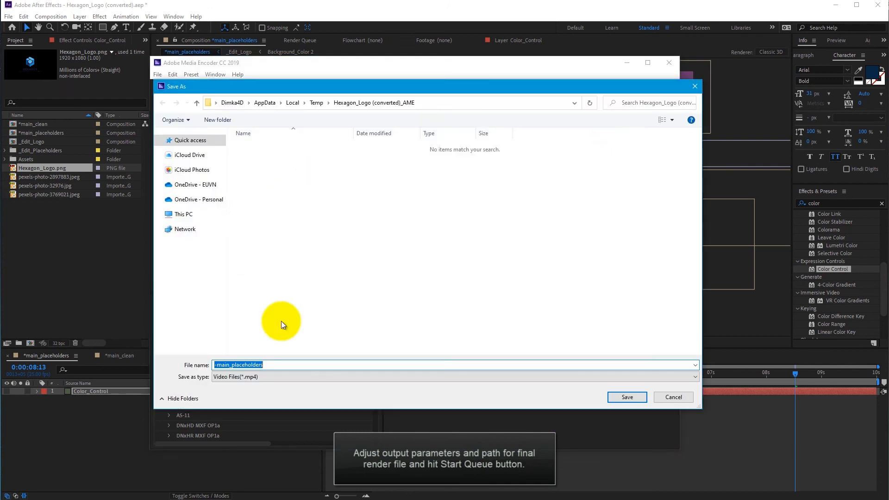
click(636, 399)
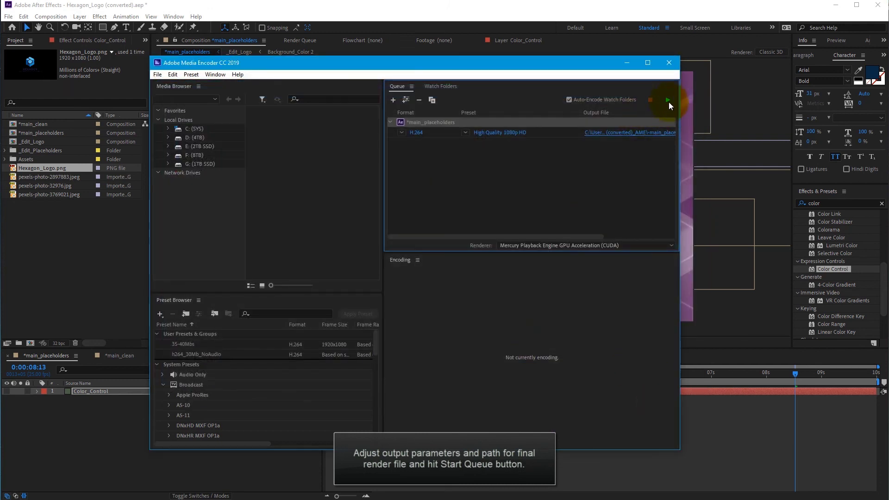